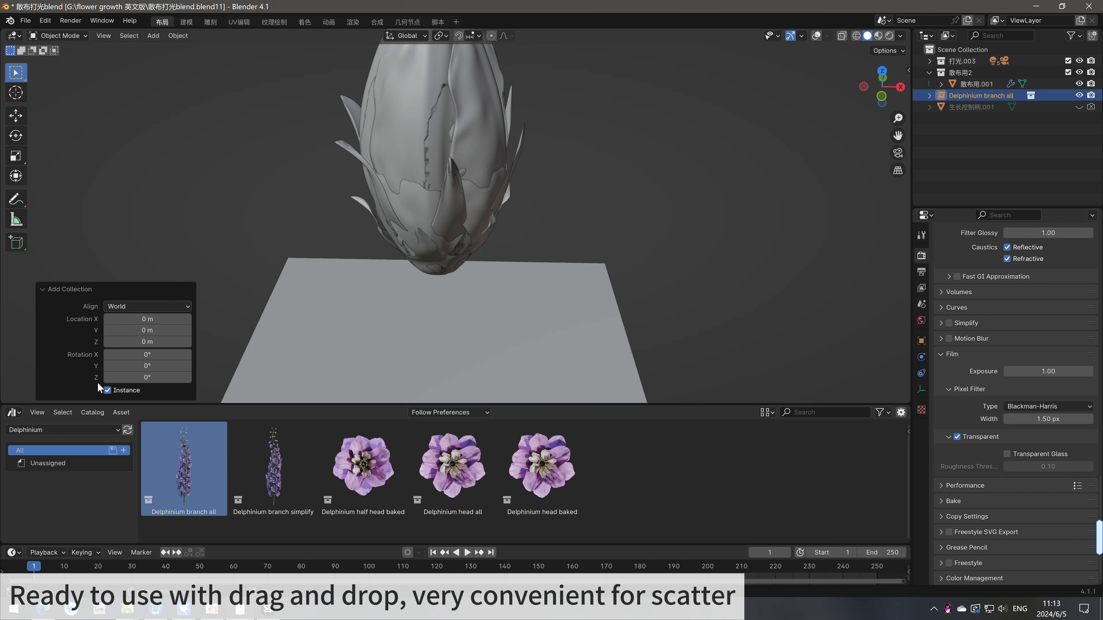
Step: Turn off instancing for the added Delphinium branch all collection and exclude its head, bud and control handle collections from the view layer
click(107, 390)
click(1067, 107)
click(1068, 118)
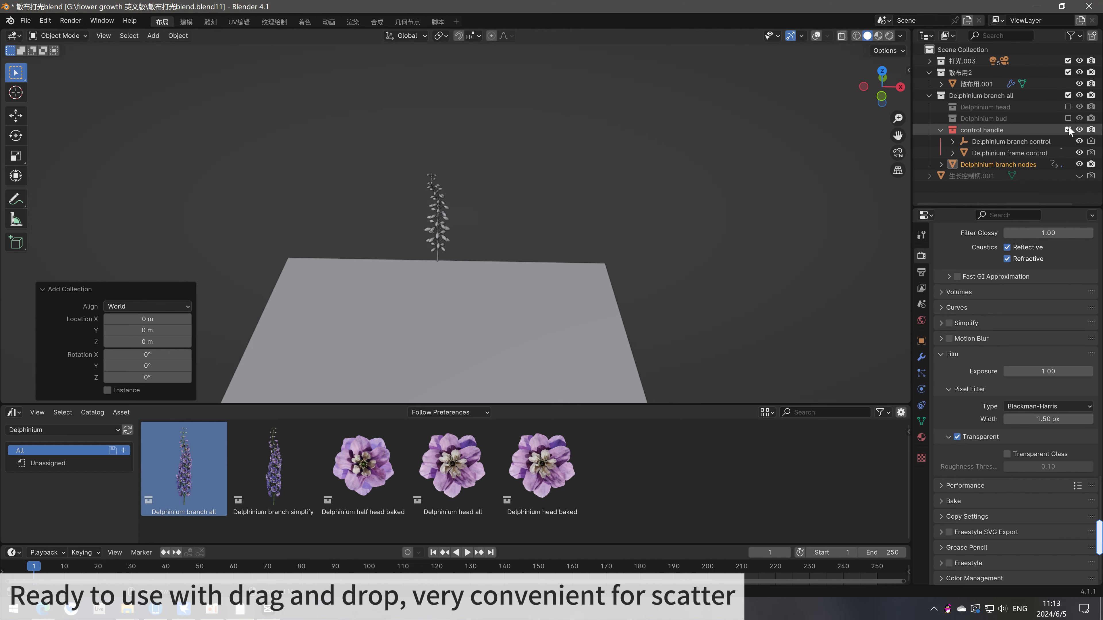
click(1068, 130)
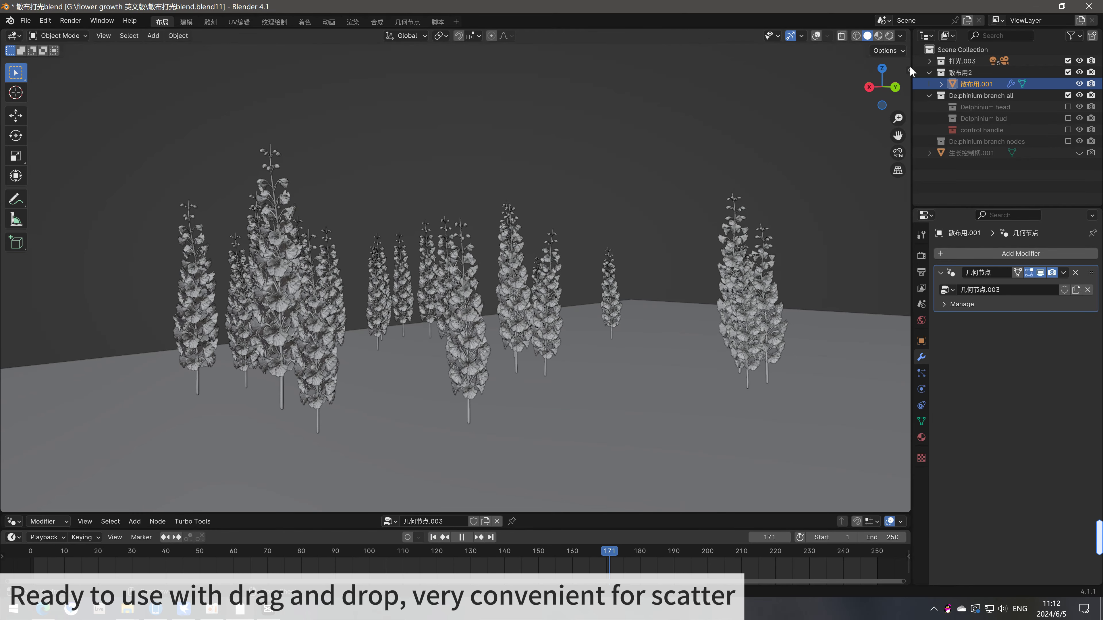
Step: Preview the scattered delphinium branches in rendered shading and play through their animation
click(890, 36)
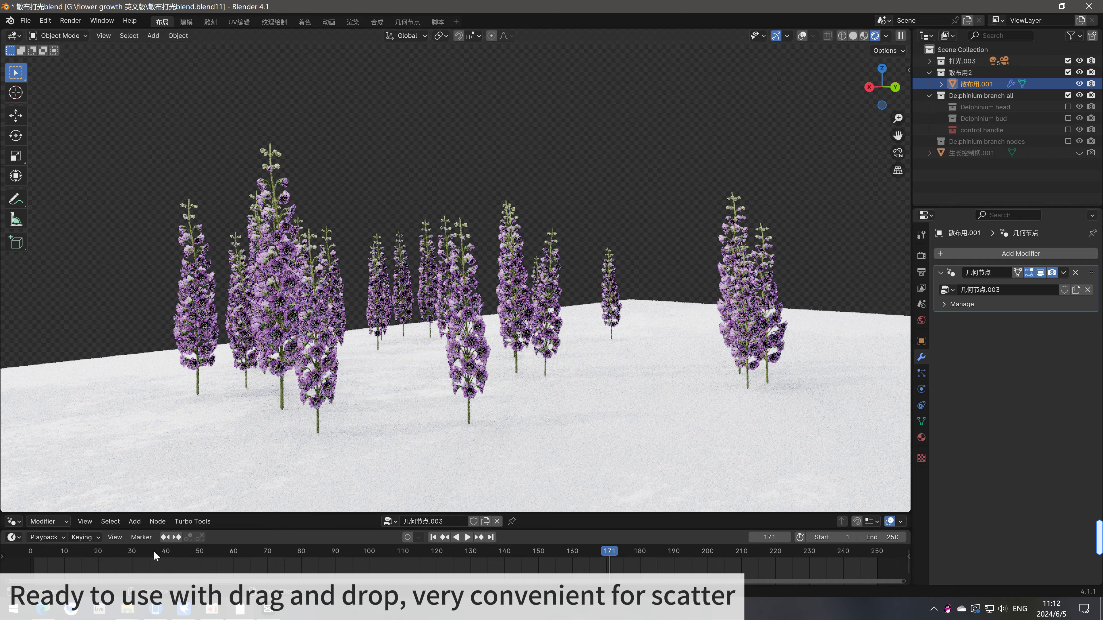
key(space)
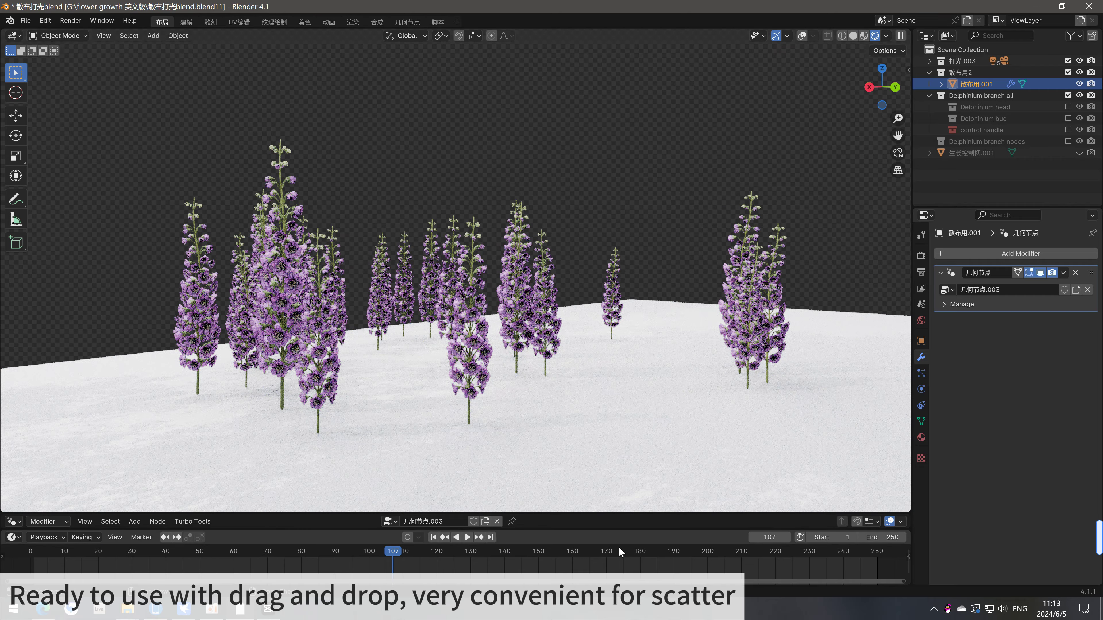
click(619, 547)
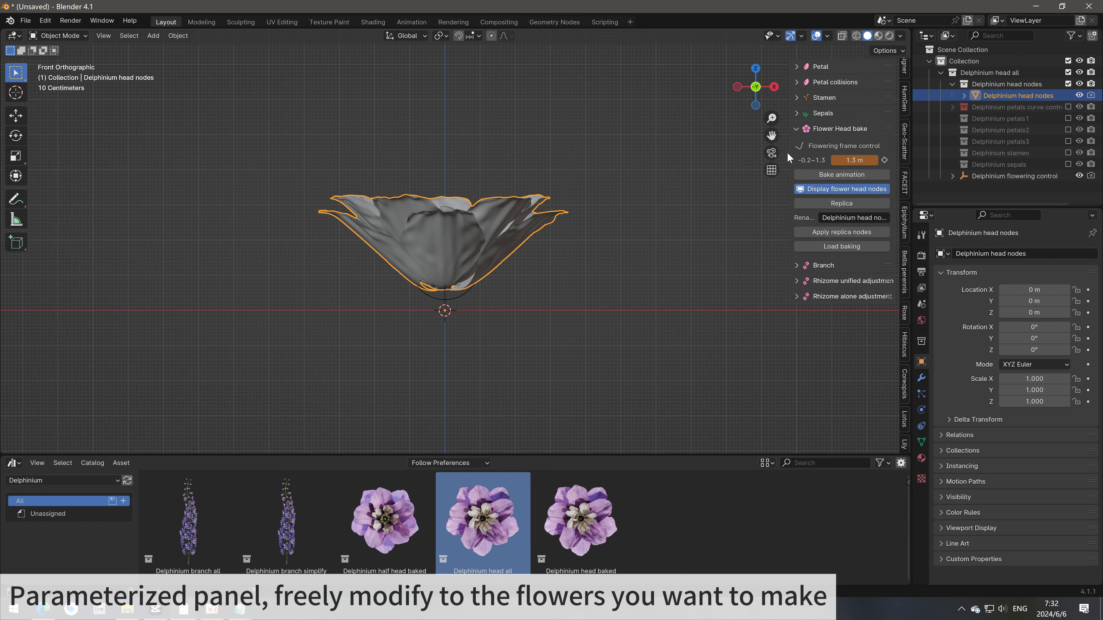
Step: Expand the Petal settings of the Delphinium head nodes and set Layer3's end width to 2
drag(790, 154, 694, 146)
click(715, 67)
middle_drag(411, 202, 400, 235)
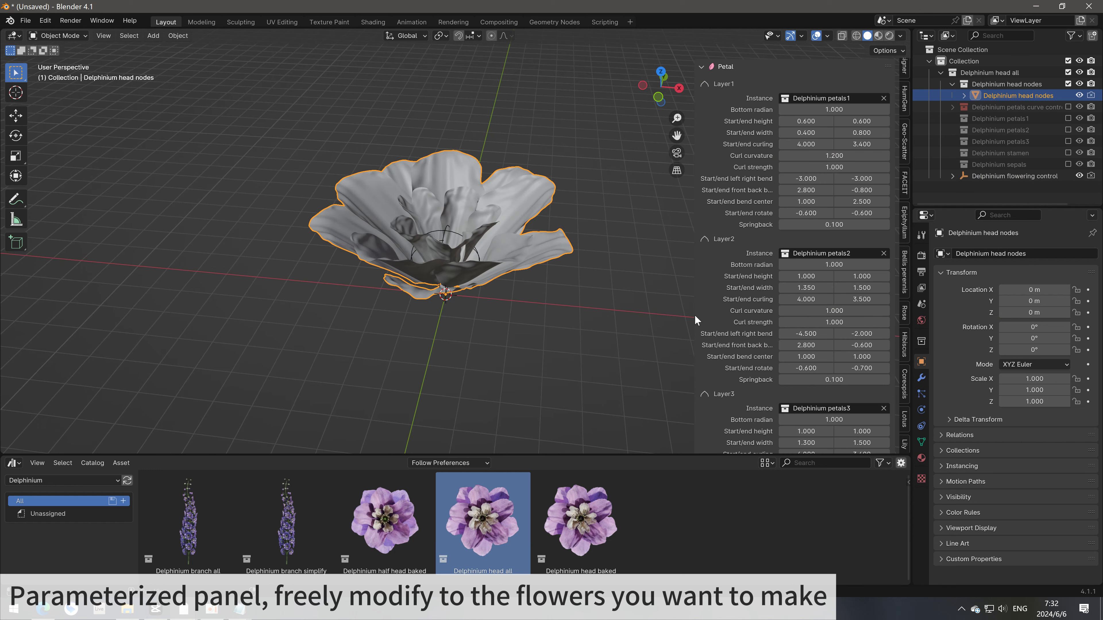
middle_drag(503, 261, 507, 240)
scroll(730, 278, down, 7)
scroll(652, 283, up, 2)
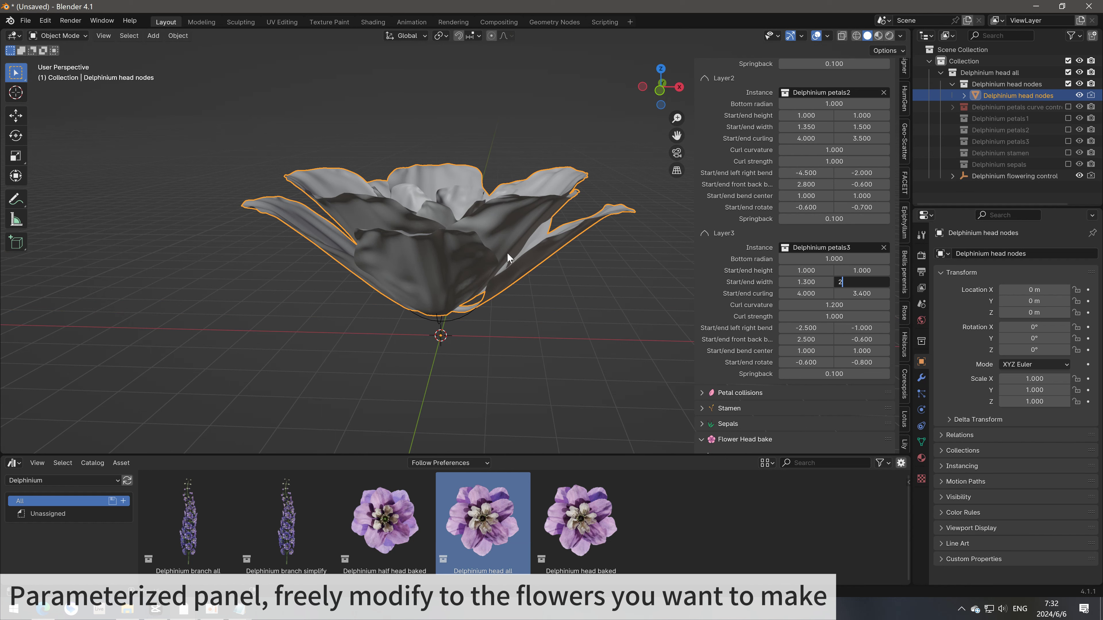
key(Return)
middle_drag(507, 252, 521, 219)
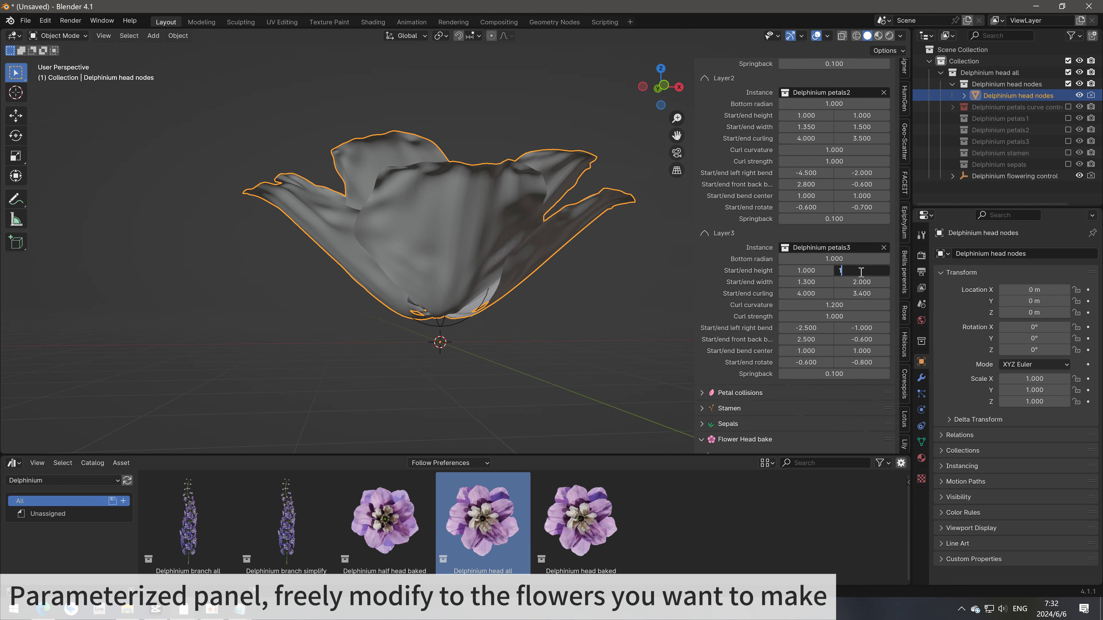
Step: Set Layer3's end height to 1.5 and its end rotate value to -1
key(Return)
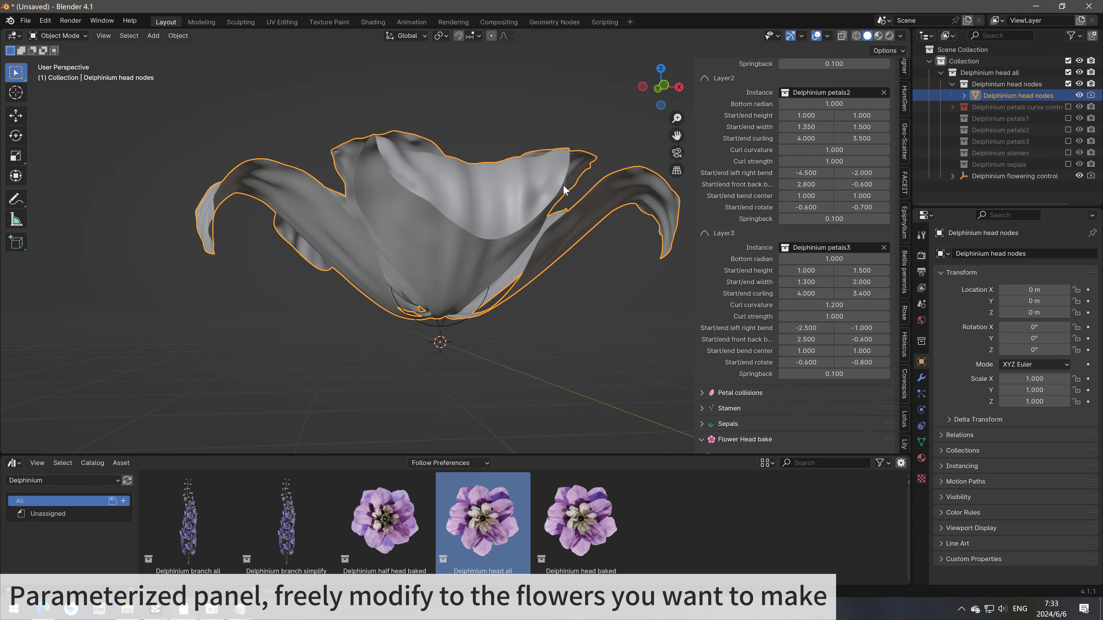
middle_drag(566, 189, 504, 196)
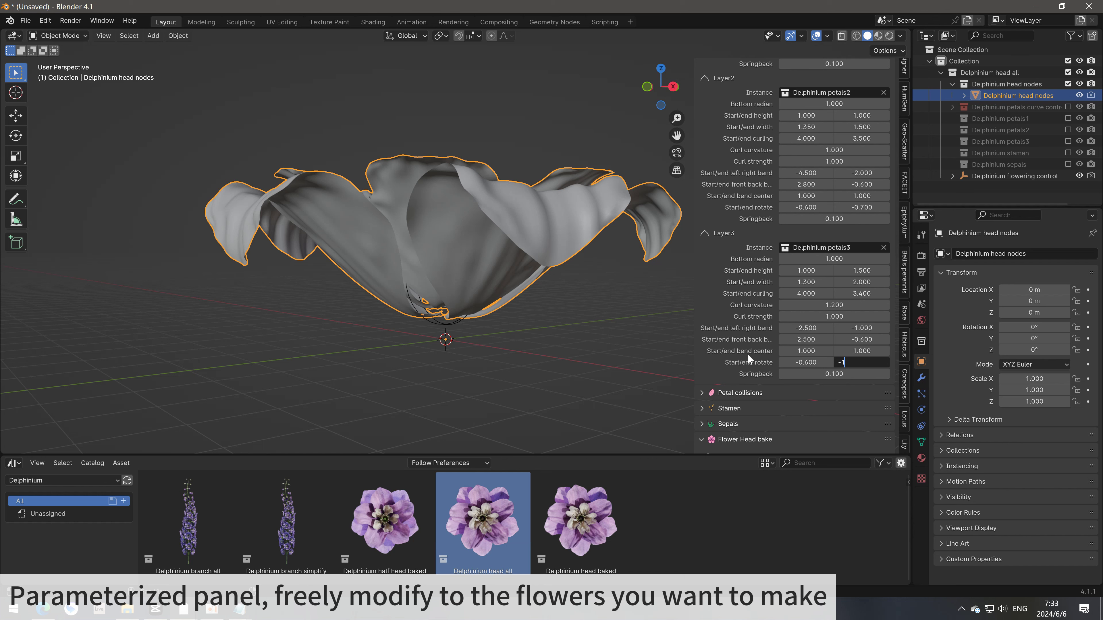
key(Return)
middle_drag(608, 243, 506, 278)
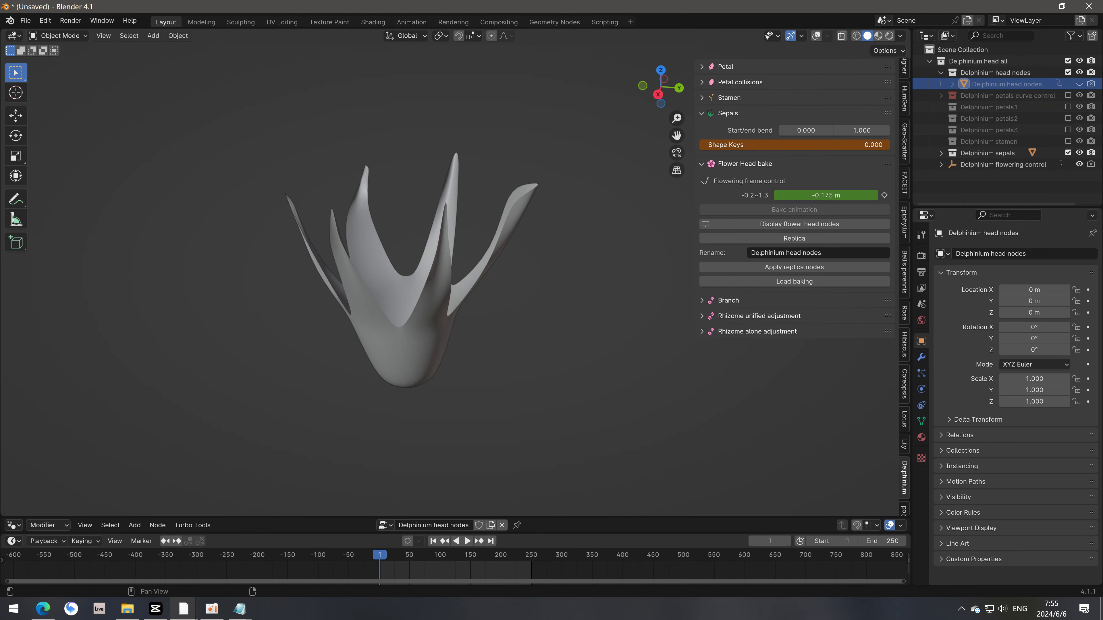
Step: Adjust the sepals' shape key and end bend values, and move to a different frame of the flower animation
drag(704, 145, 885, 130)
click(458, 554)
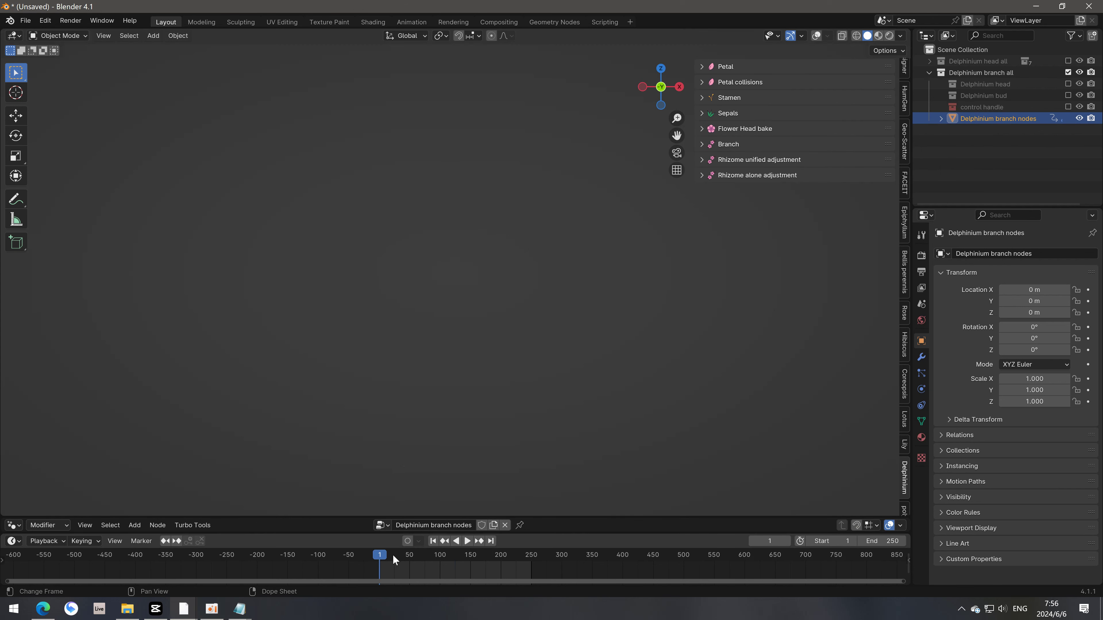
Step: Move the delphinium branch animation to frame 150 and expand the Branch settings
drag(392, 554, 471, 551)
click(712, 146)
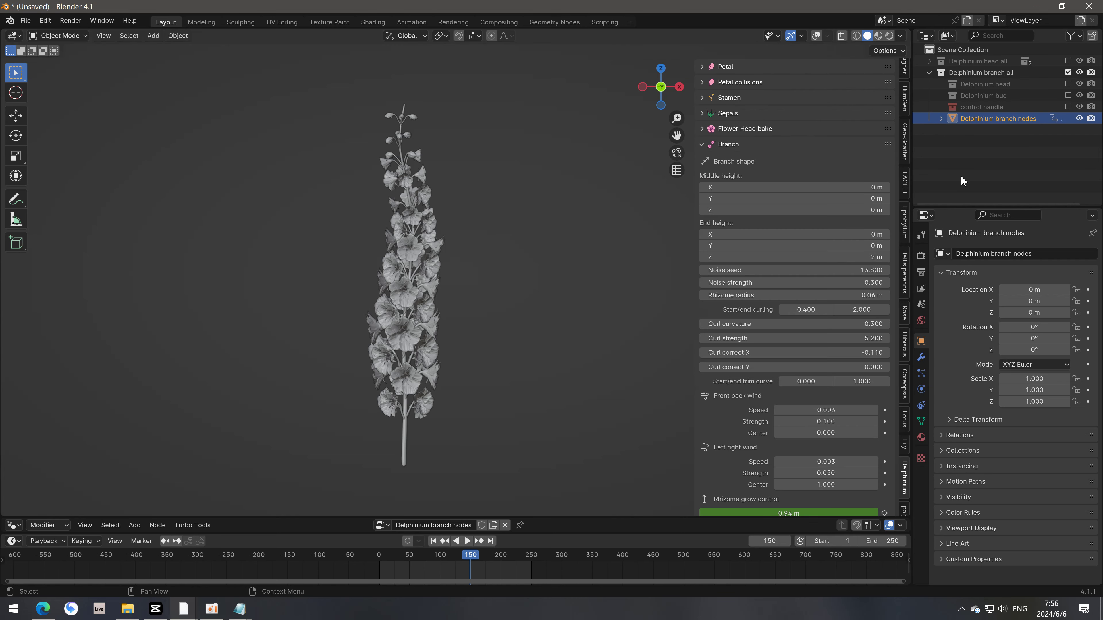
Step: Try a branch middle height of 1.4 m in Y and then in Z, undoing each change
drag(794, 198, 808, 198)
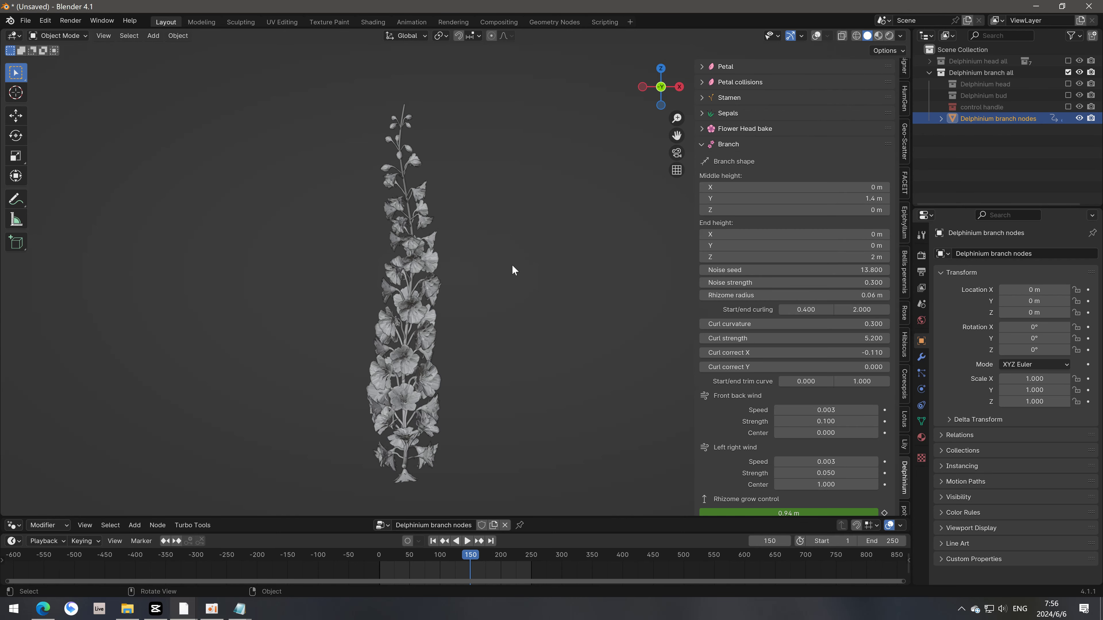
middle_drag(512, 265, 444, 264)
key(ctrl+z)
mouse_move(795, 211)
mouse_down()
mouse_move(812, 211)
mouse_move(798, 210)
mouse_up()
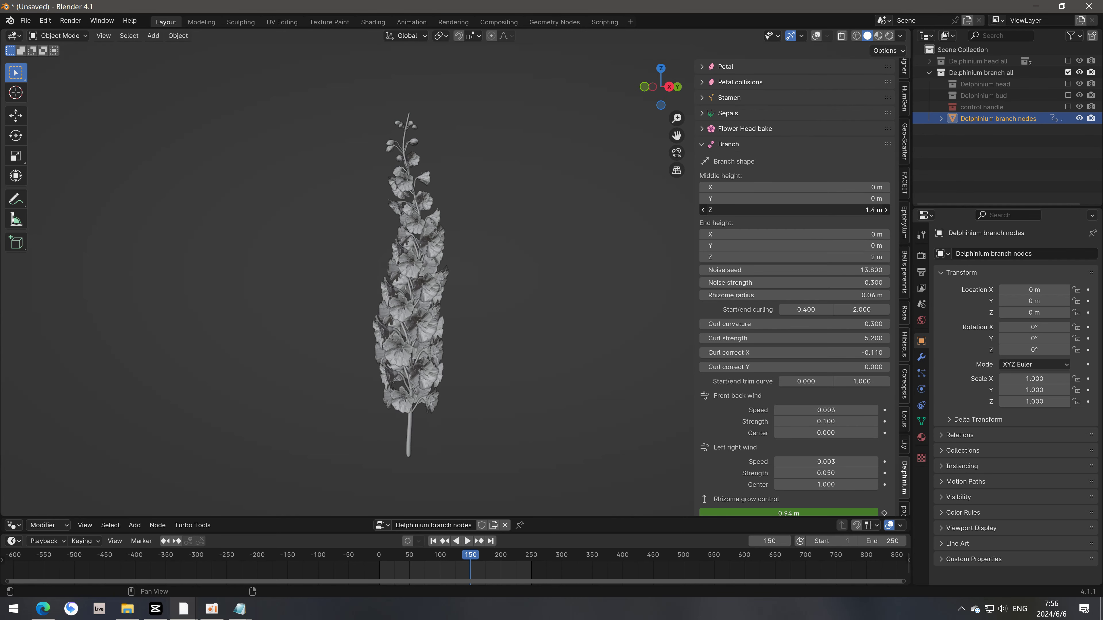
key(ctrl+z)
Step: Try different Z and Y end heights for the branch and undo the changes
drag(798, 257, 795, 257)
mouse_move(869, 257)
mouse_down()
mouse_move(881, 246)
mouse_move(861, 246)
mouse_up()
key(ctrl+z)
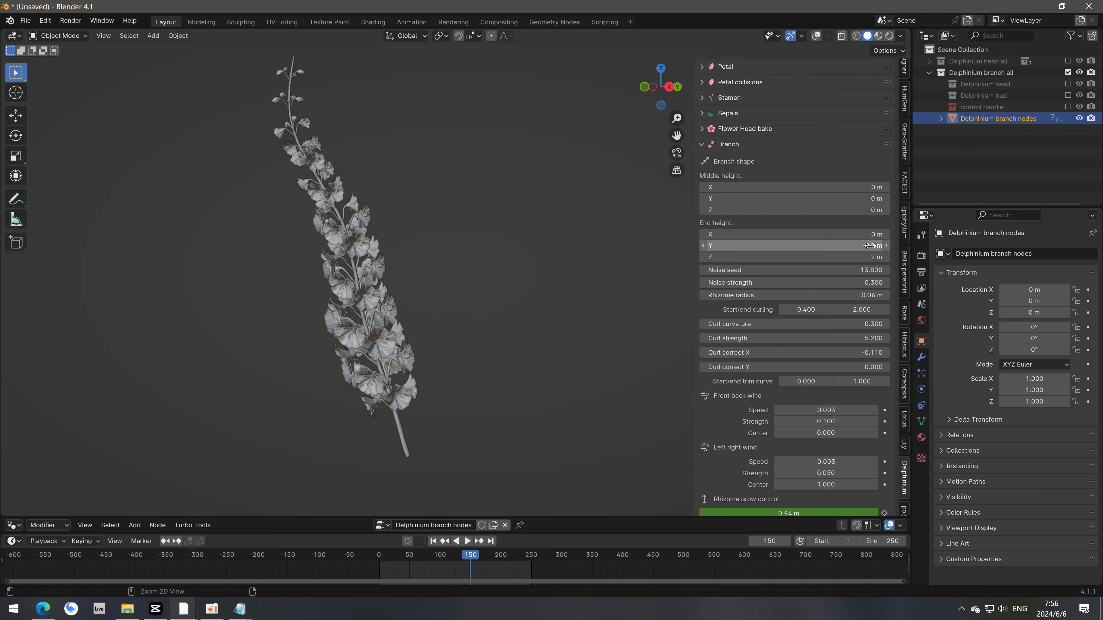
key(ctrl+z)
Step: Try other noise seed, noise strength and rhizome radius values for the branch and restore the originals
drag(795, 269, 872, 283)
key(ctrl+z)
key(ctrl+z)
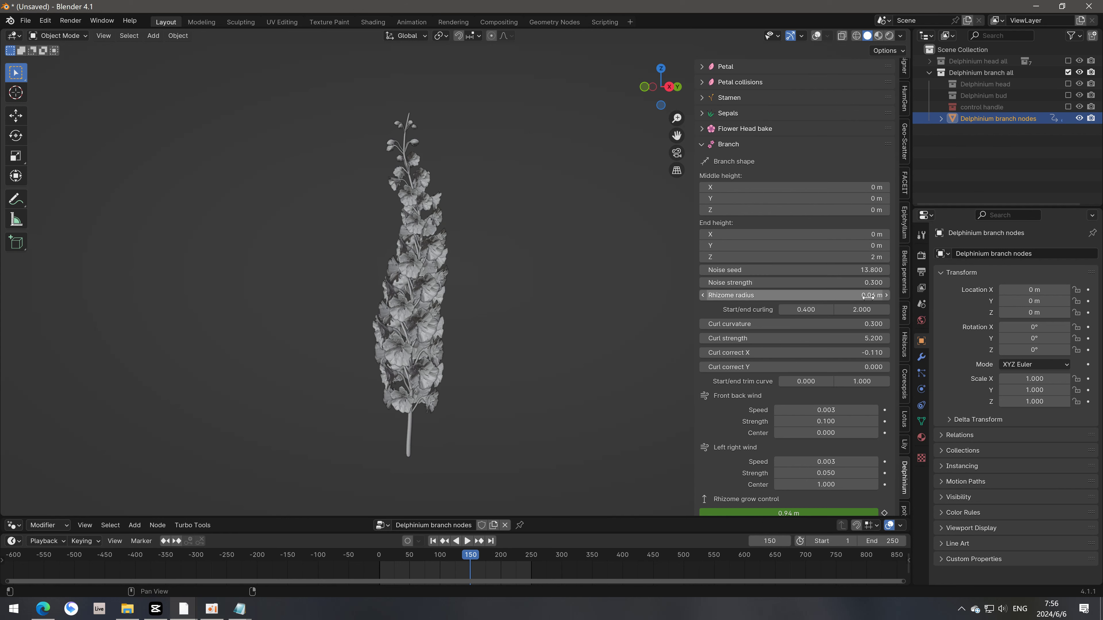
click(886, 296)
click(702, 294)
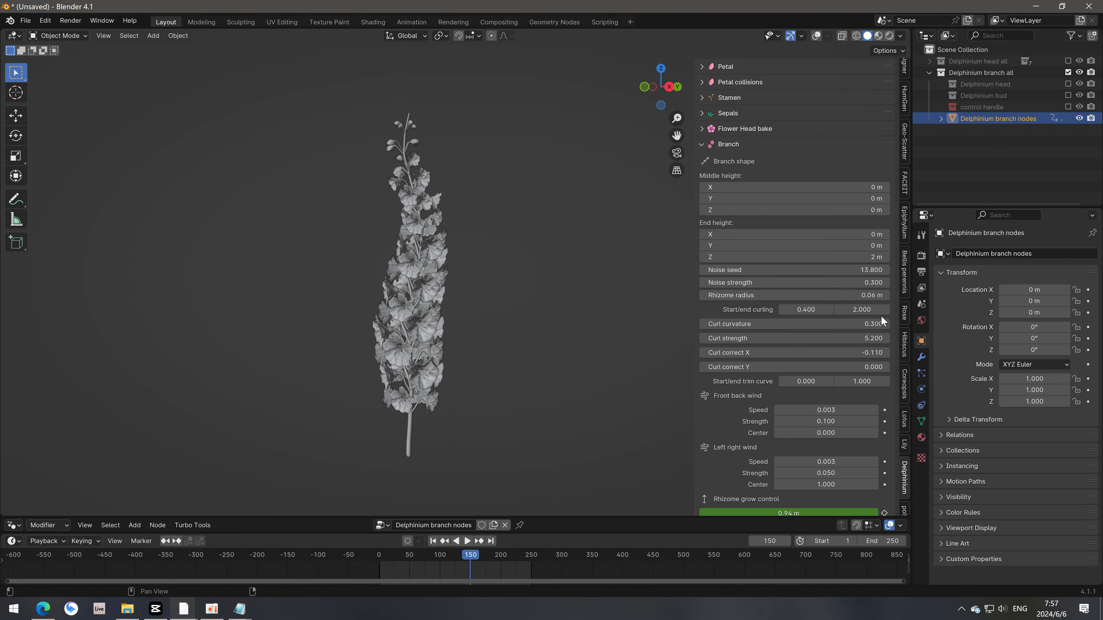
Step: Try an end curling of 0.5 with varied curl curvature, strength and X correction on the branch, and undo the changes
mouse_move(882, 310)
mouse_down()
mouse_move(864, 309)
mouse_move(890, 309)
mouse_up()
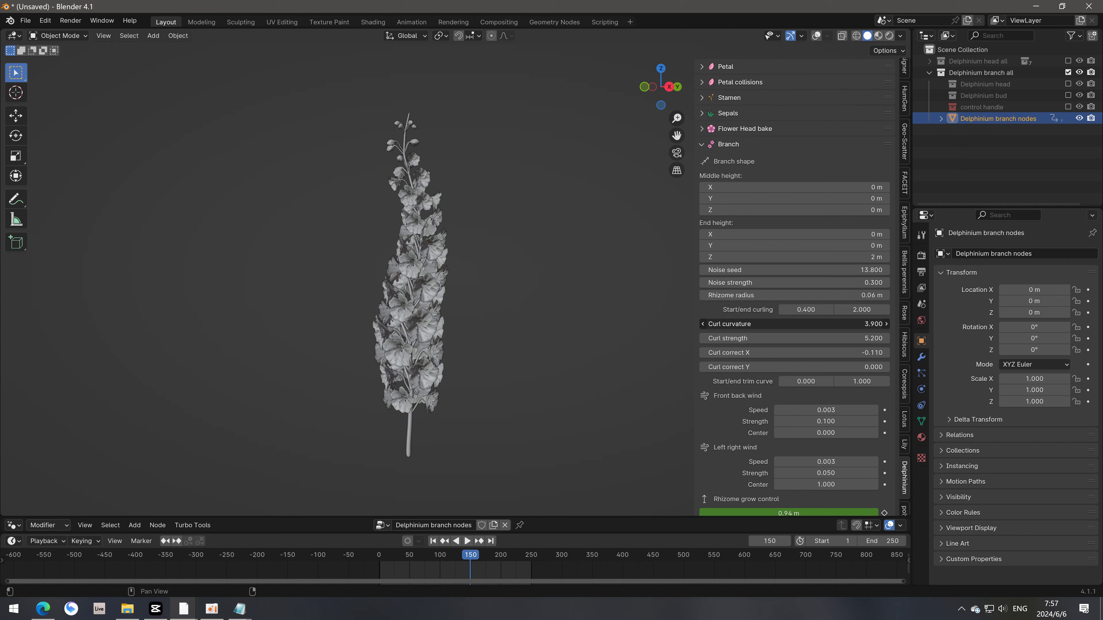
drag(877, 312, 564, 322)
drag(875, 324, 873, 352)
key(ctrl+z)
key(ctrl+z)
key(ctrl+z)
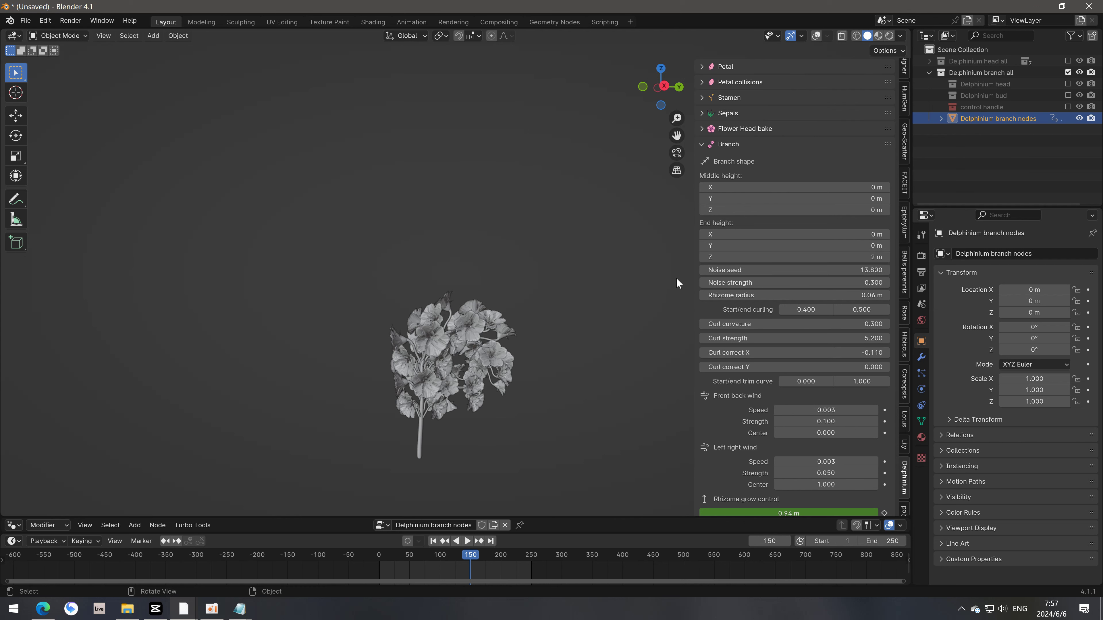
scroll(871, 304, down, 1)
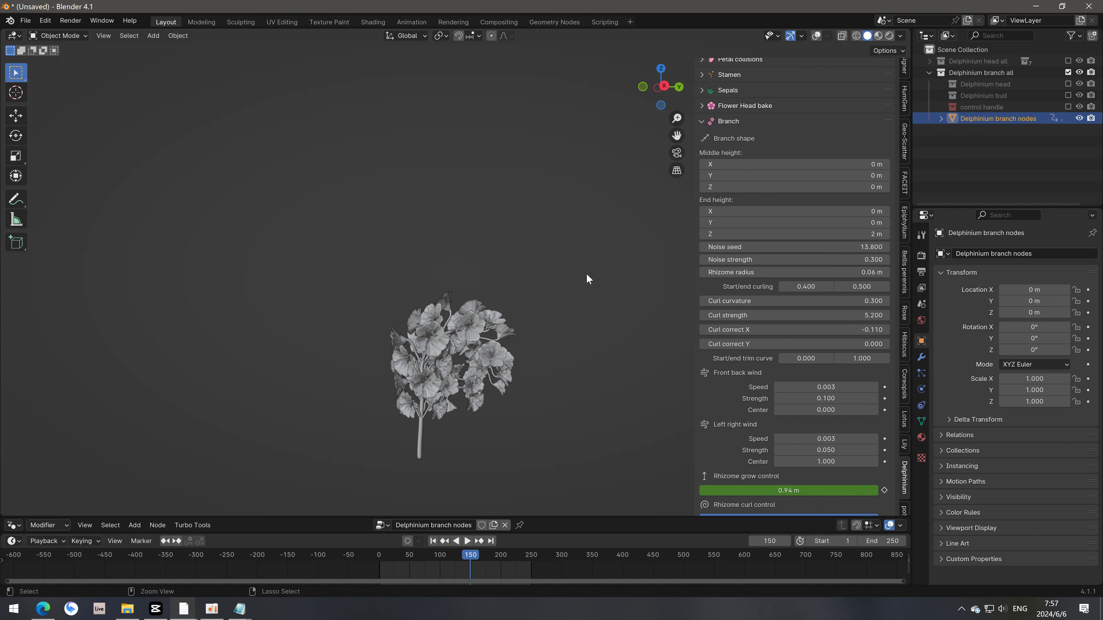
key(ctrl+z)
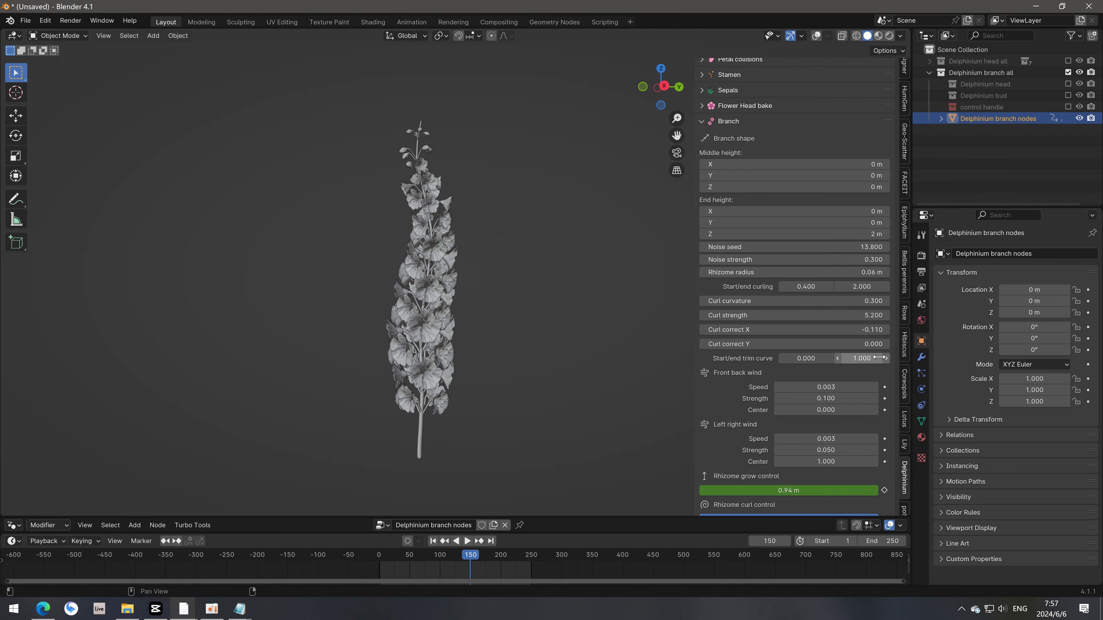
Step: Try different trim curve end, rhizome grow, rhizome curl and final flower head frame values, and restore the originals
drag(844, 358, 824, 358)
scroll(883, 385, down, 6)
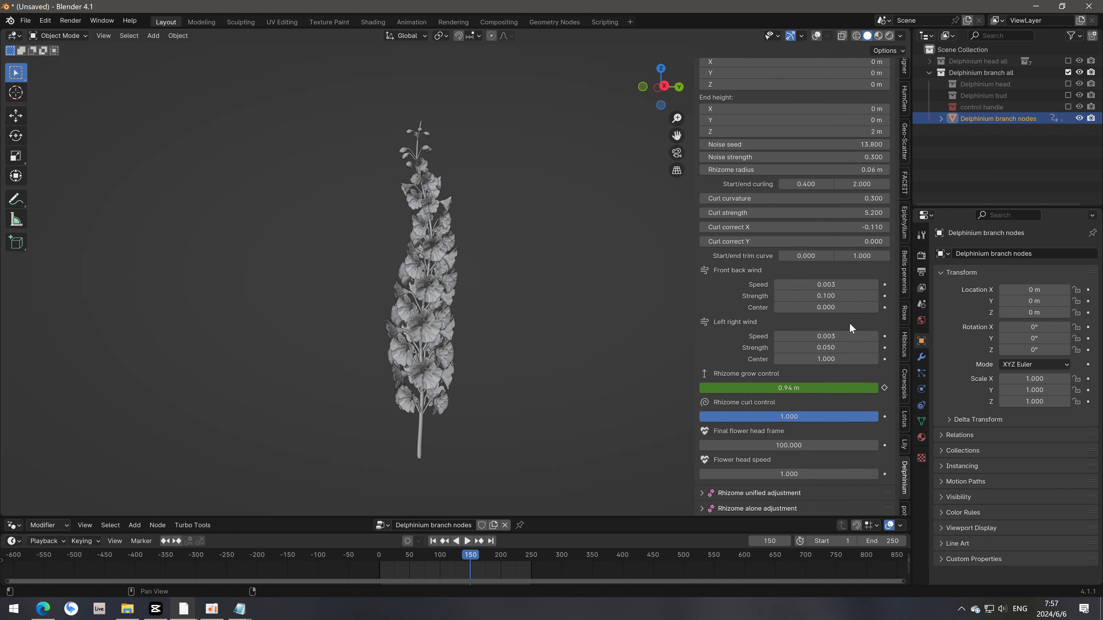
drag(874, 388, 875, 416)
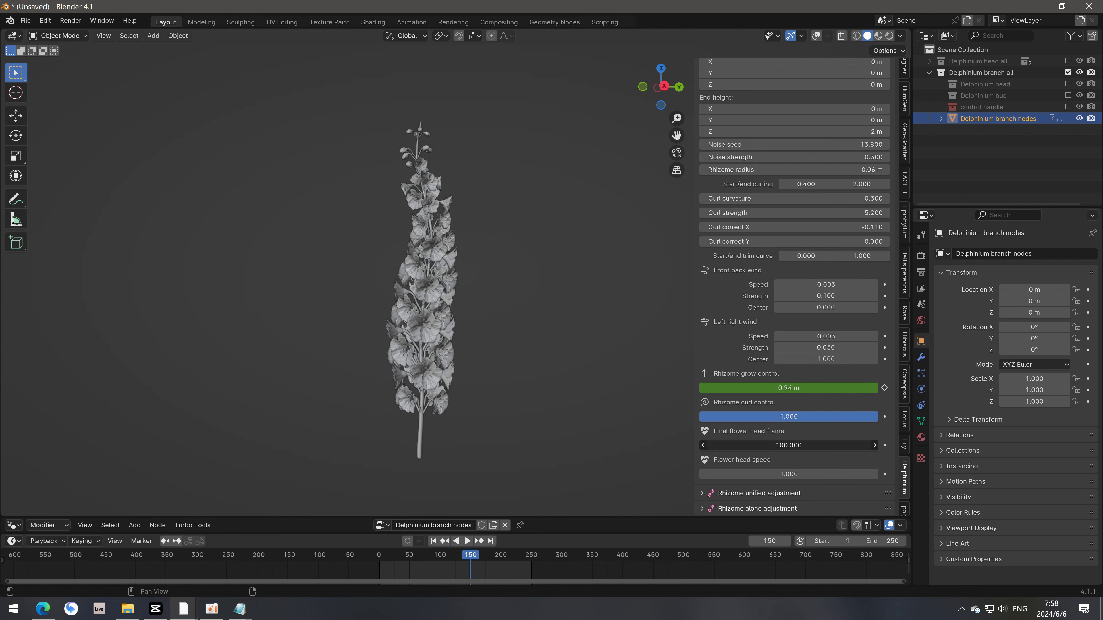
drag(788, 445, 850, 454)
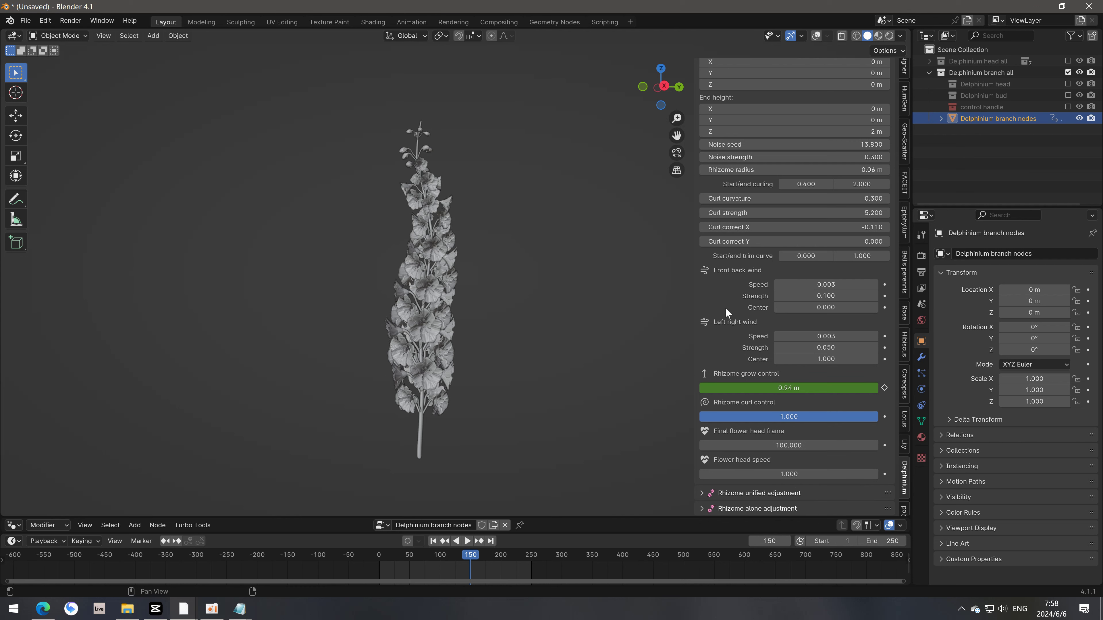
Step: Open the Rhizome unified adjustment settings and try different grey, white and black scale range values
scroll(726, 307, up, 6)
click(707, 144)
click(705, 159)
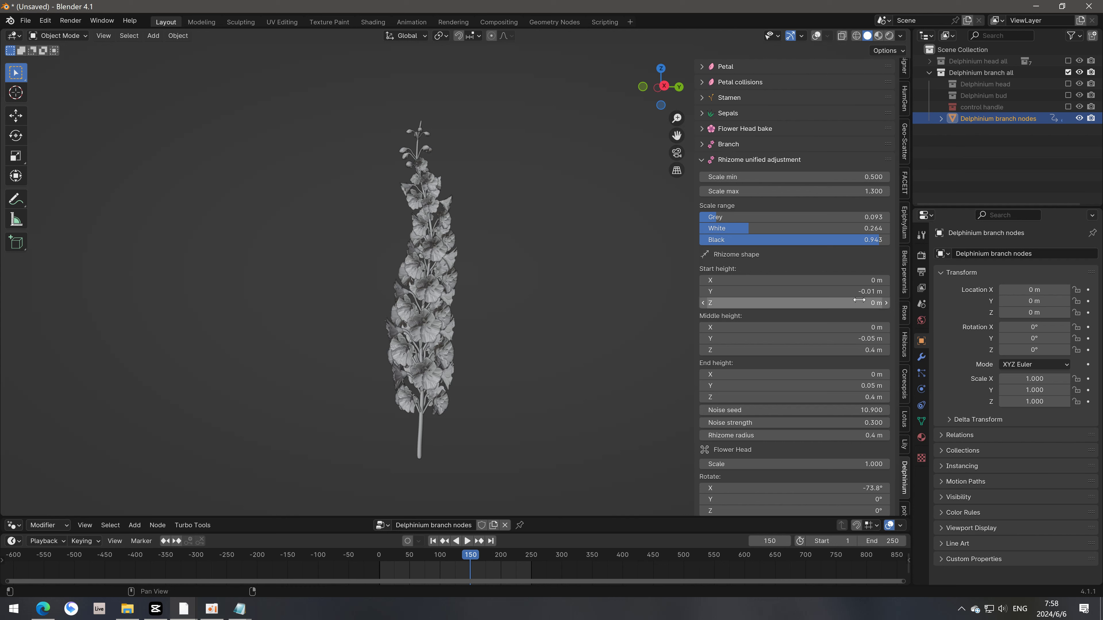
drag(747, 217, 745, 229)
key(Escape)
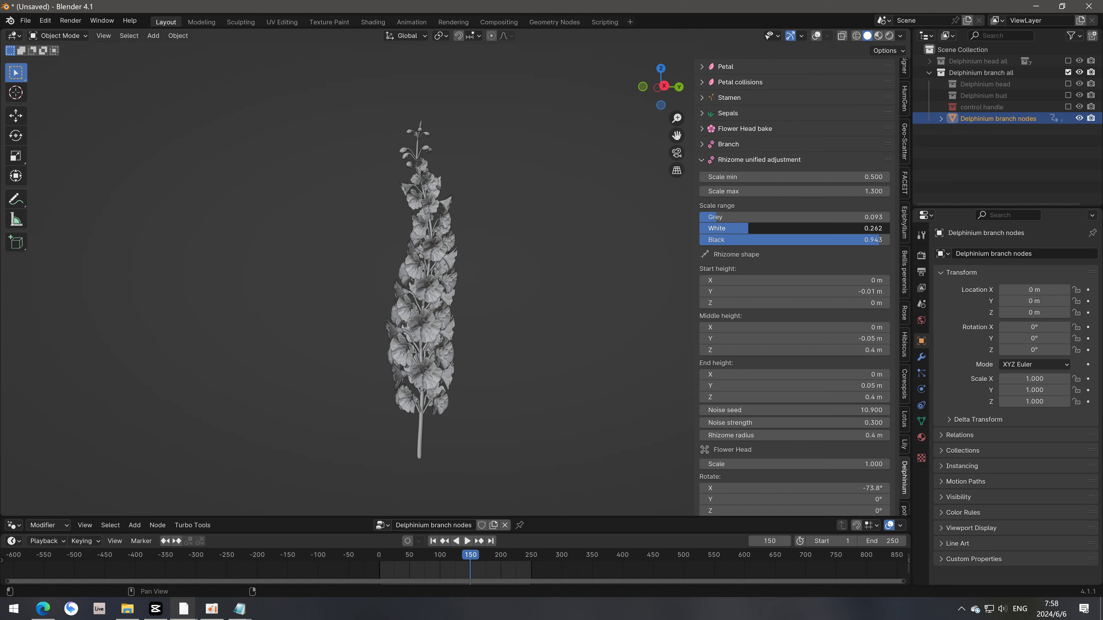
mouse_move(876, 242)
mouse_down()
mouse_move(829, 240)
mouse_move(890, 240)
mouse_up()
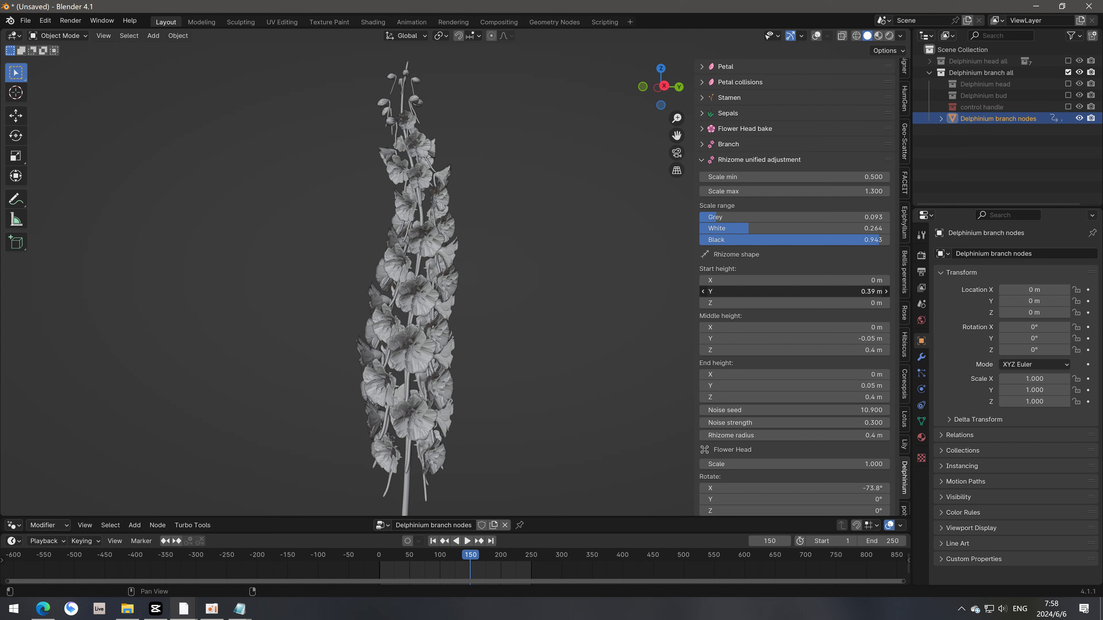
Step: Try other rhizome start heights, such as Y 0.39 m, along with varied end height and noise values, and restore the originals
drag(879, 303, 872, 291)
key(ctrl+z)
key(ctrl+z)
drag(869, 397, 884, 423)
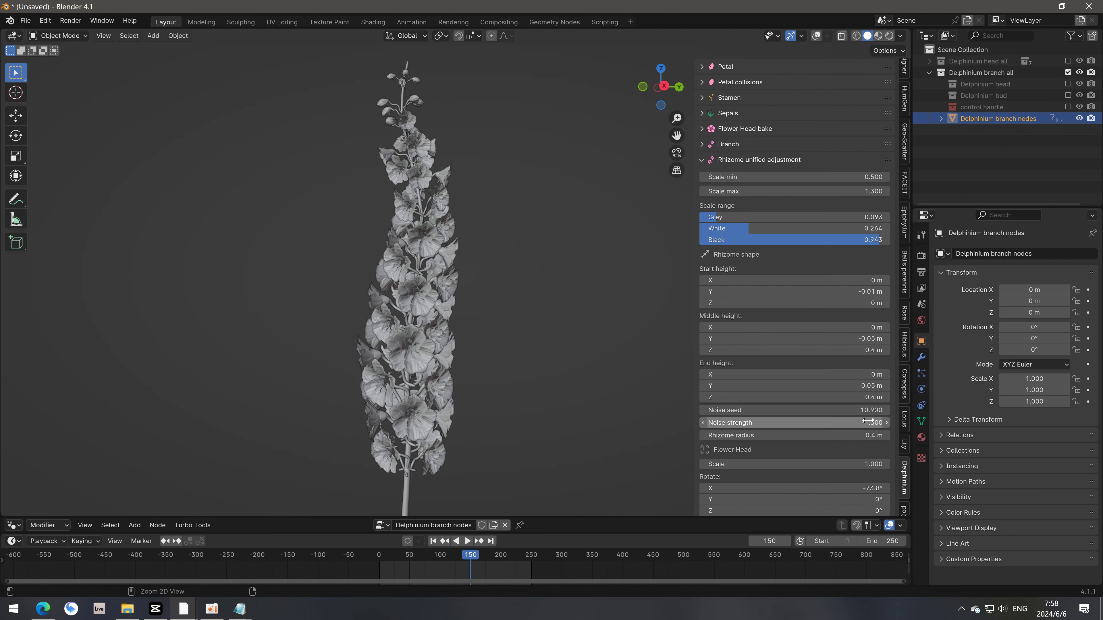
Step: Try a different flower head scale and rotation for all rhizomes and undo the changes
scroll(794, 287, down, 3)
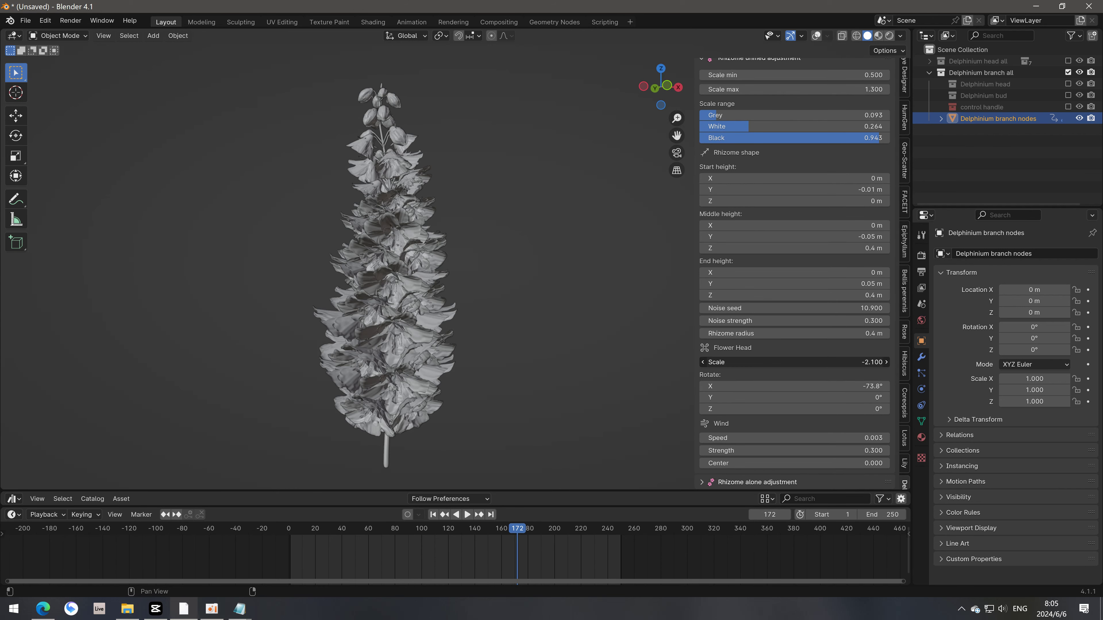
drag(795, 362, 890, 409)
key(ctrl+z)
Step: In the Rhizome alone adjustment settings, try another X rotation for Rhizome1's flower head1 and set its scale seed to 2
scroll(704, 167, up, 5)
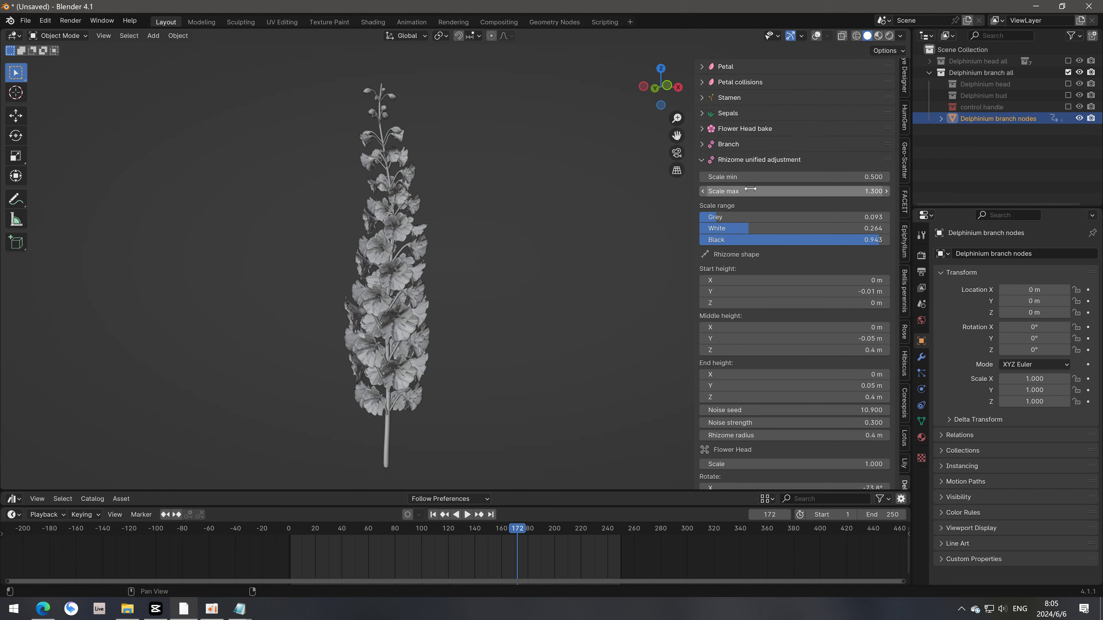
click(704, 161)
click(702, 181)
scroll(704, 182, down, 1)
scroll(464, 274, up, 6)
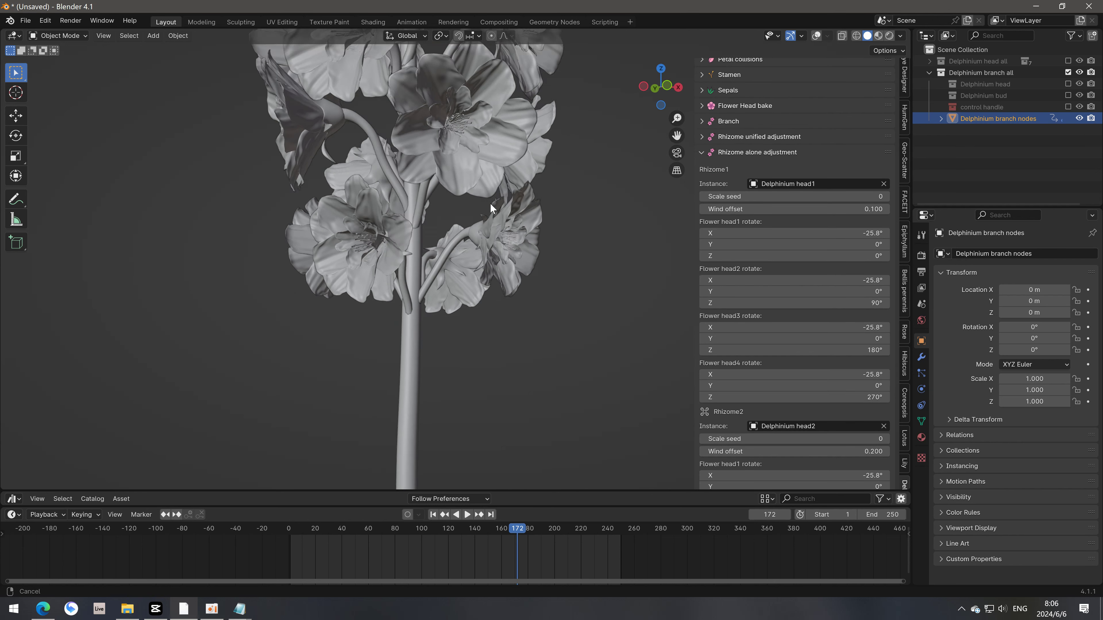
drag(872, 233, 861, 233)
key(ctrl+z)
click(886, 196)
click(886, 196)
Step: Try different X rotations for Rhizome1's flower heads 2, 3 and 4, tilting head3 to -33.7°
drag(869, 280, 881, 280)
key(Escape)
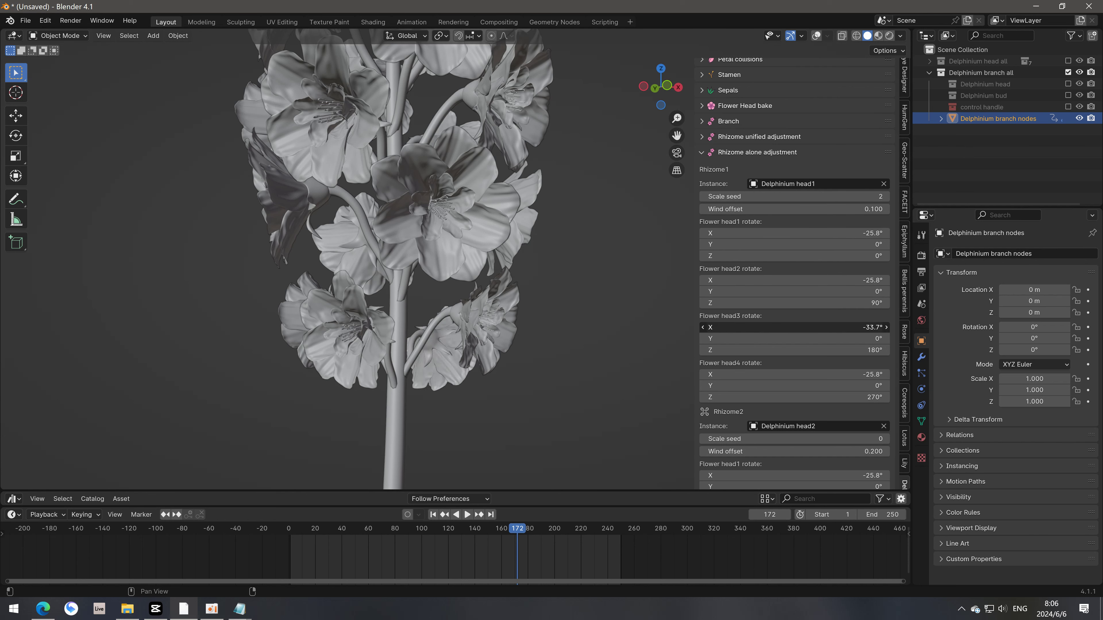
drag(873, 373, 880, 374)
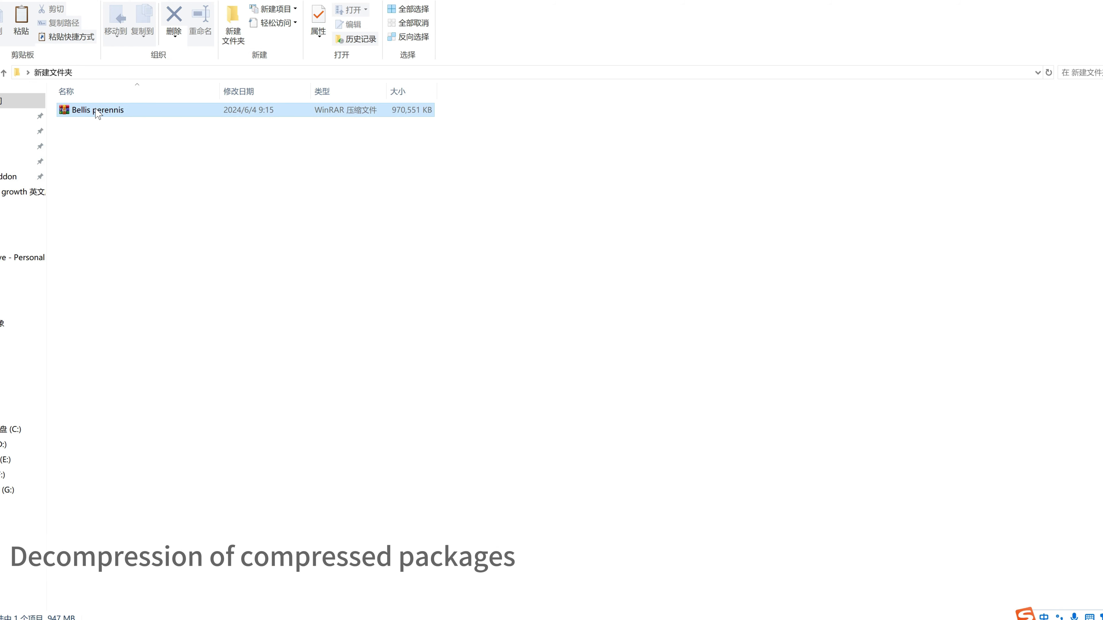
Step: Extract the Bellis perennis archive into the current folder and open the extracted Bellis perennis folder
right_click(96, 109)
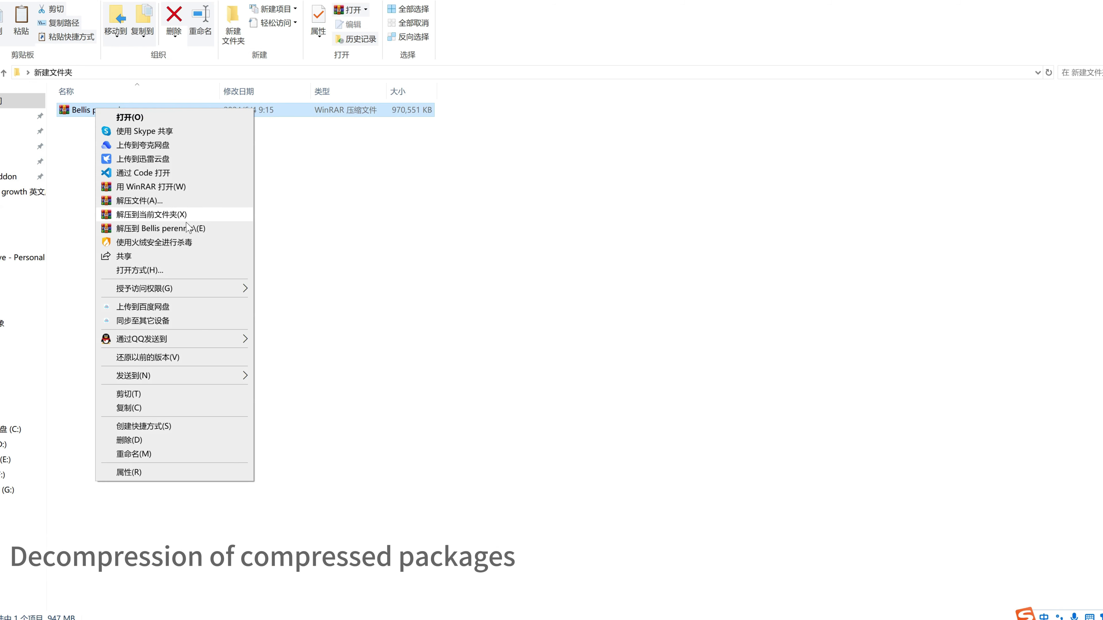
click(139, 214)
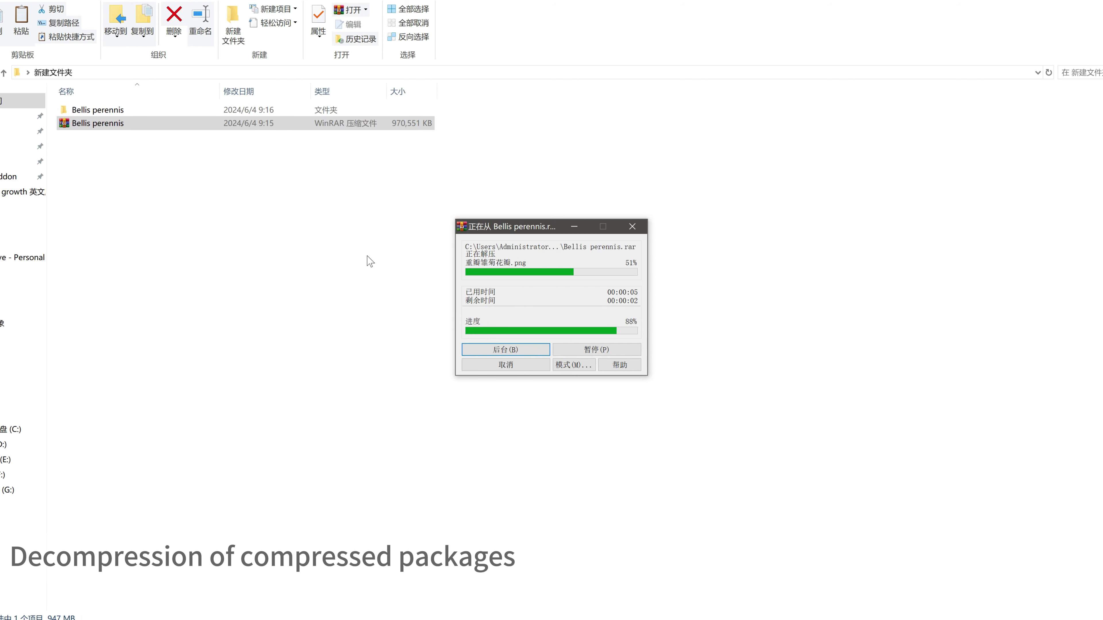
double_click(152, 109)
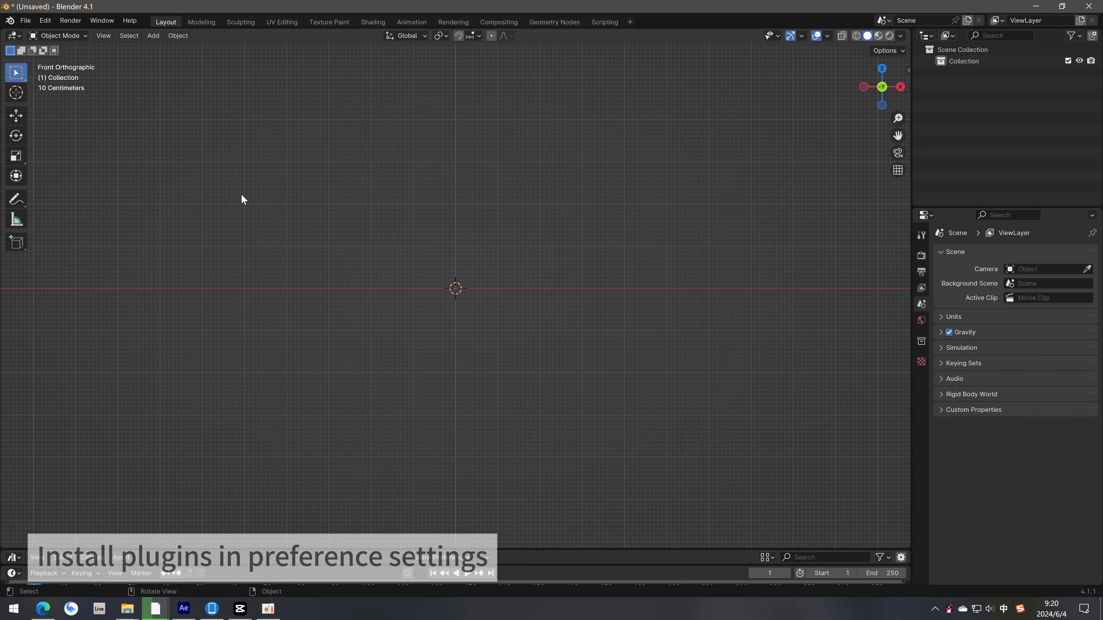
Step: Switch to Blender, install the add-on from flower_growth1bellis_perennis_1.0.0.zip in the extracted Bellis perennis folder under Downloads, and enable it
click(45, 21)
click(87, 184)
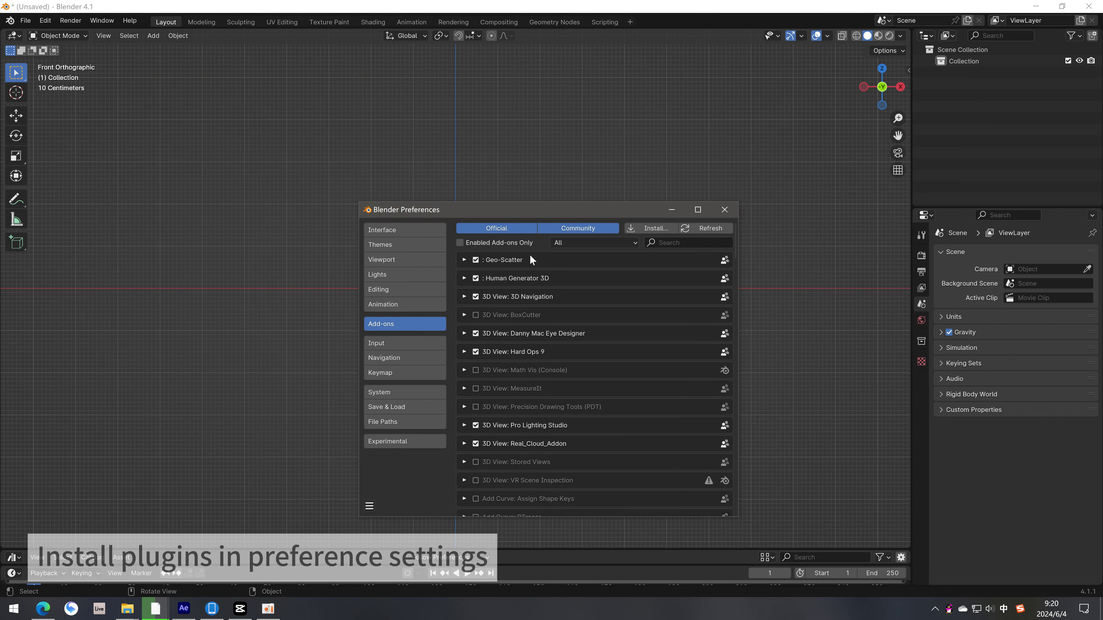
click(659, 232)
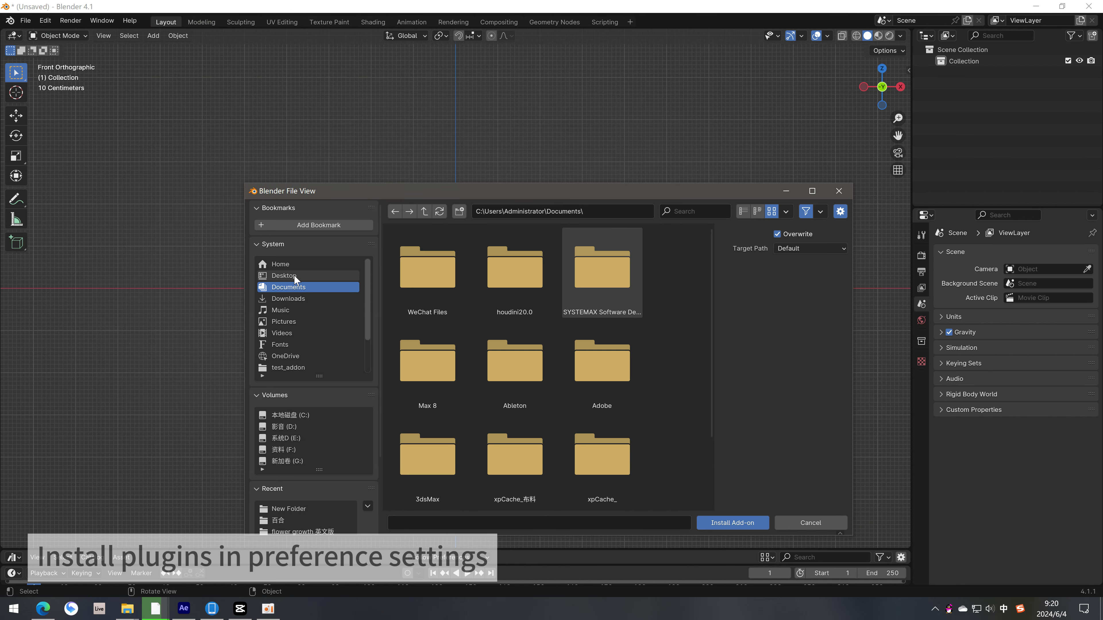
click(296, 295)
double_click(427, 267)
double_click(427, 267)
click(419, 381)
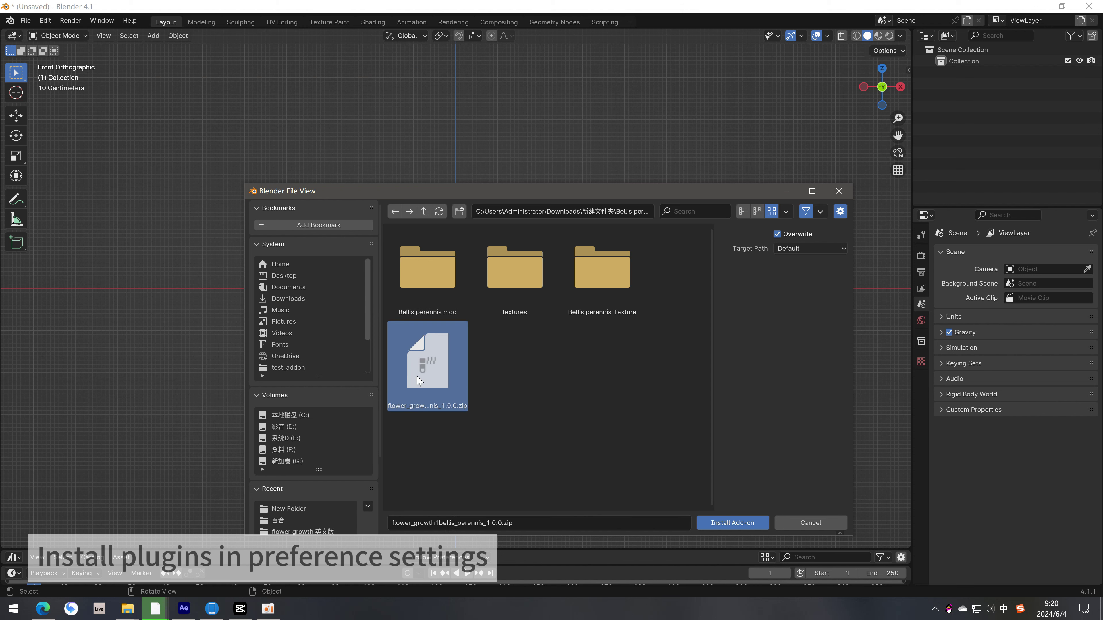
click(738, 524)
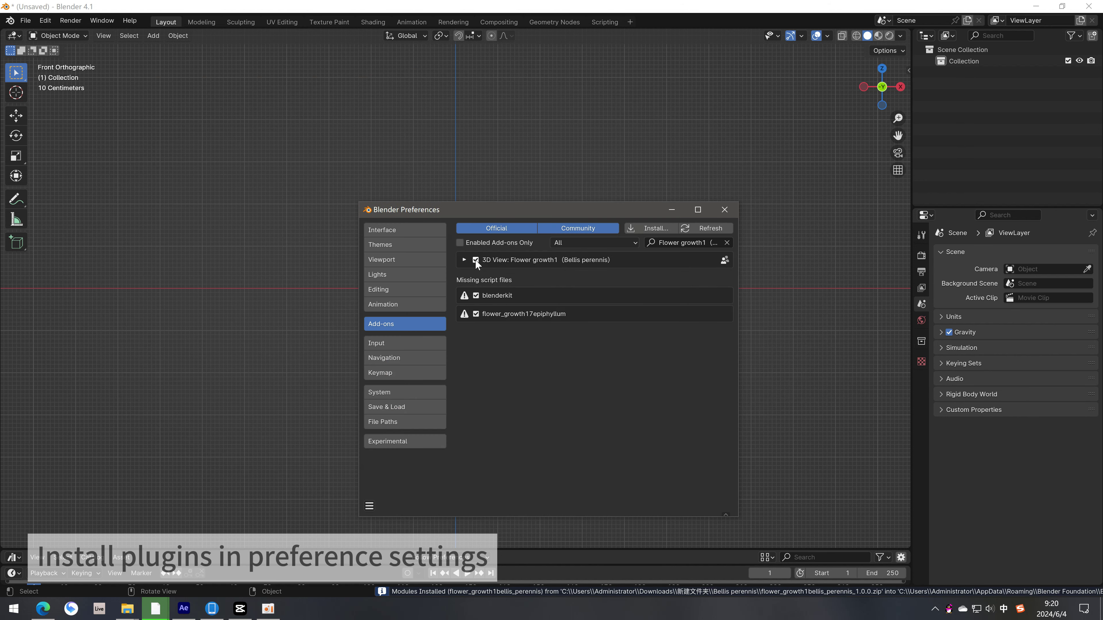
Step: Expand the details of the Flower growth1 (Bellis perennis) add-on, close the preferences, and show the add-on's settings in the 3D viewport
click(465, 260)
click(724, 209)
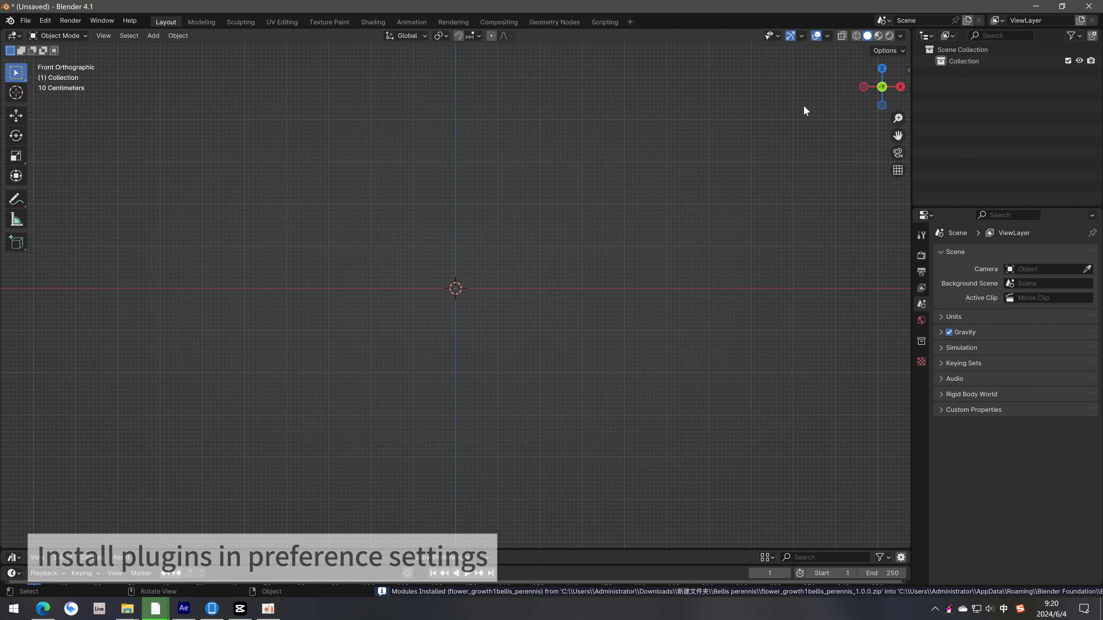
click(907, 72)
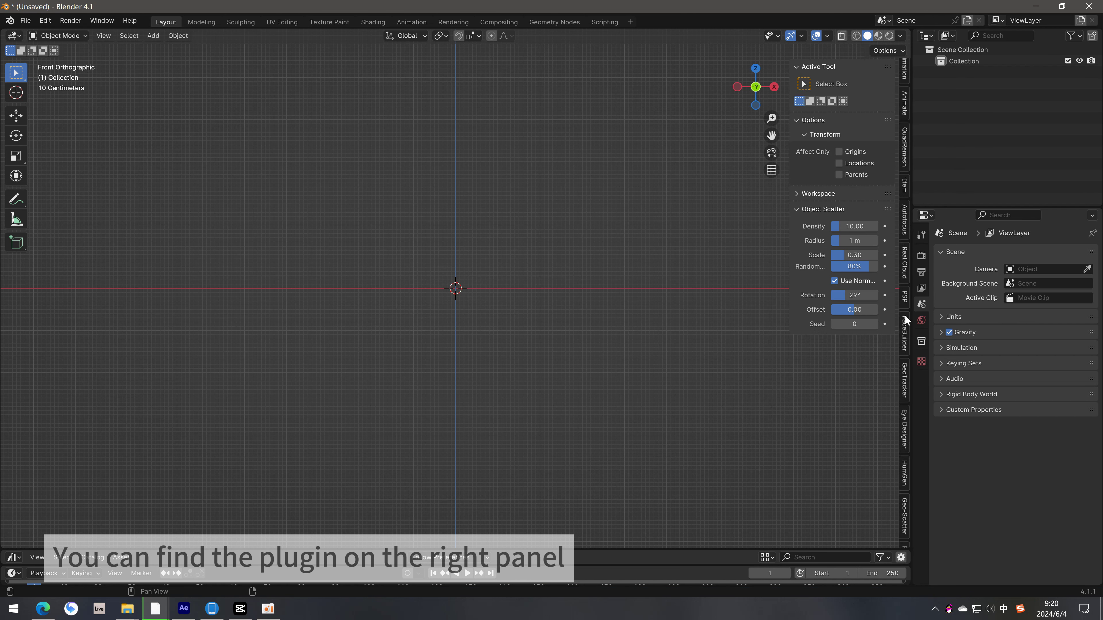
click(904, 487)
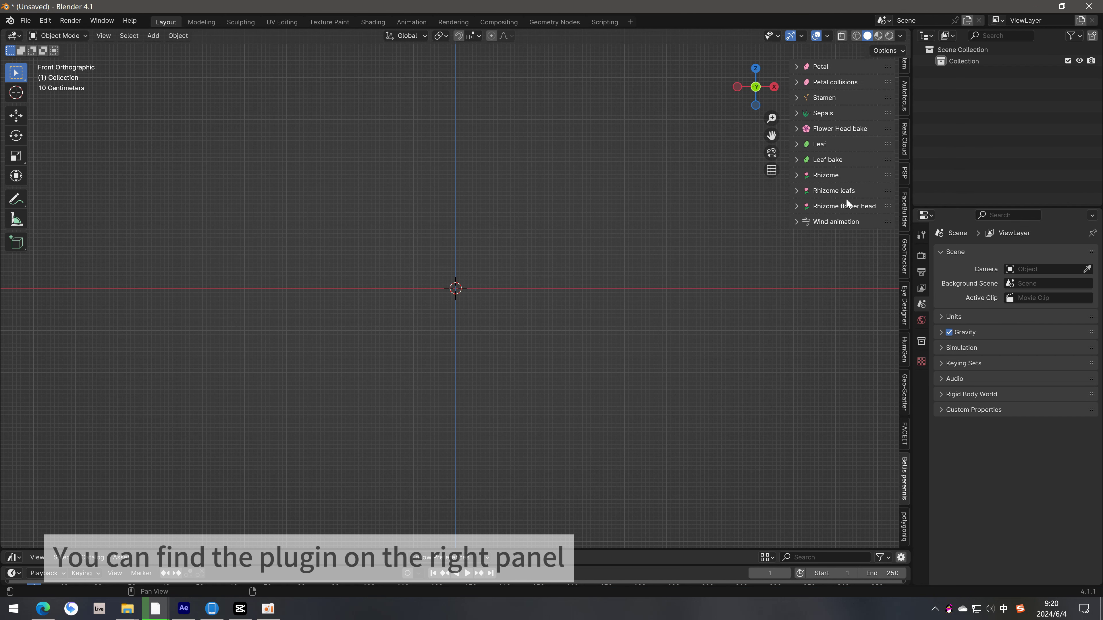
Step: Add the extracted Bellis perennis folder from Downloads as an asset library in the file path preferences and minimize the preferences
click(45, 24)
click(83, 181)
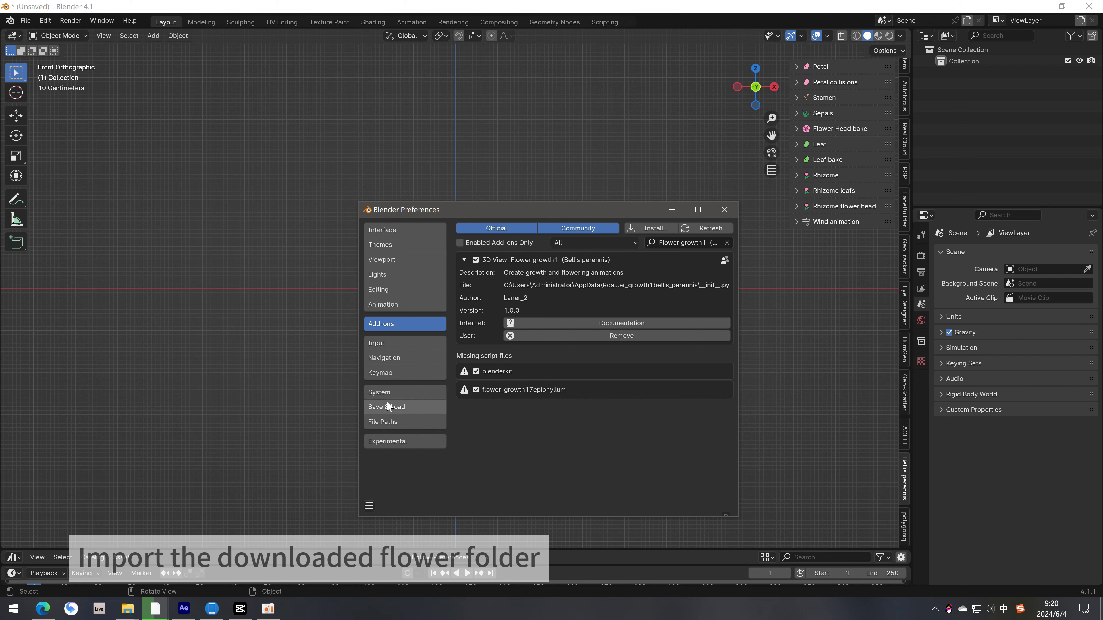
click(389, 427)
click(723, 368)
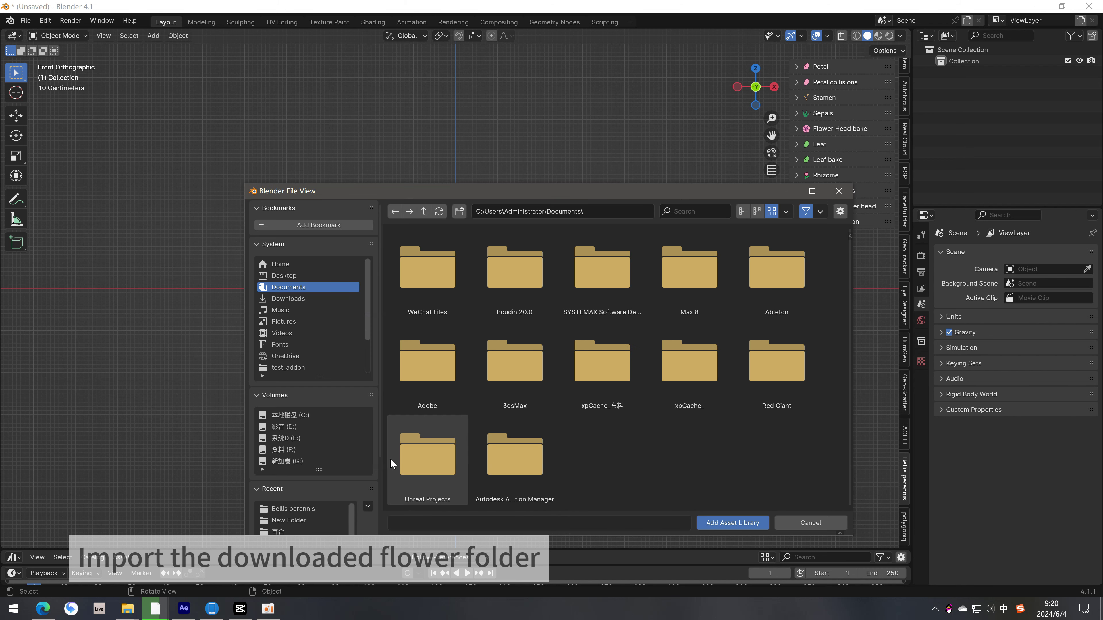
click(288, 299)
double_click(427, 267)
double_click(427, 268)
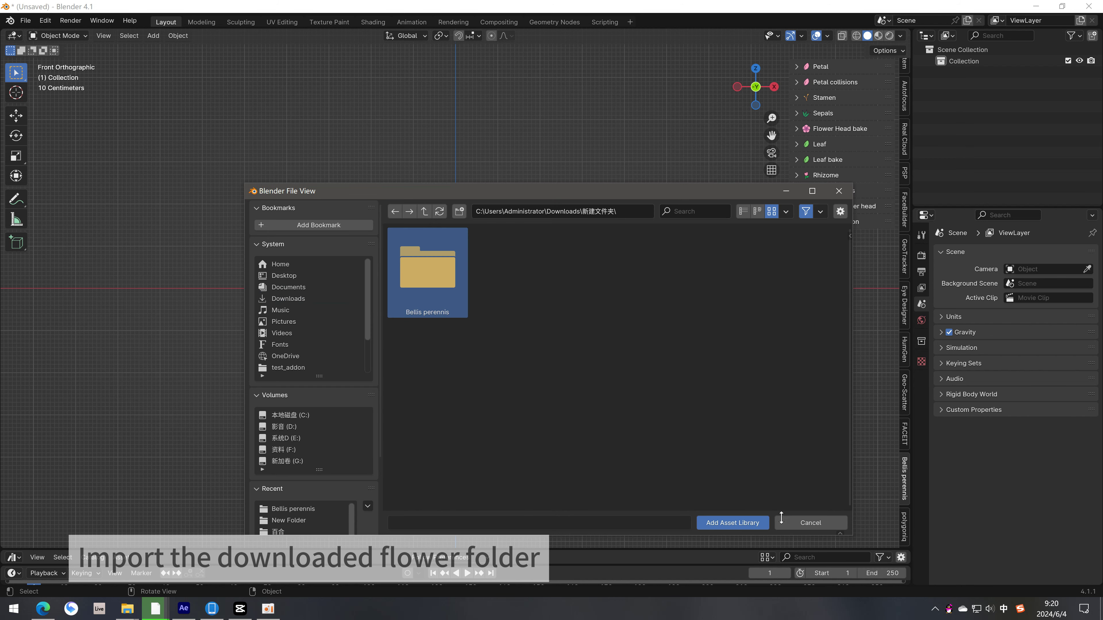
click(732, 523)
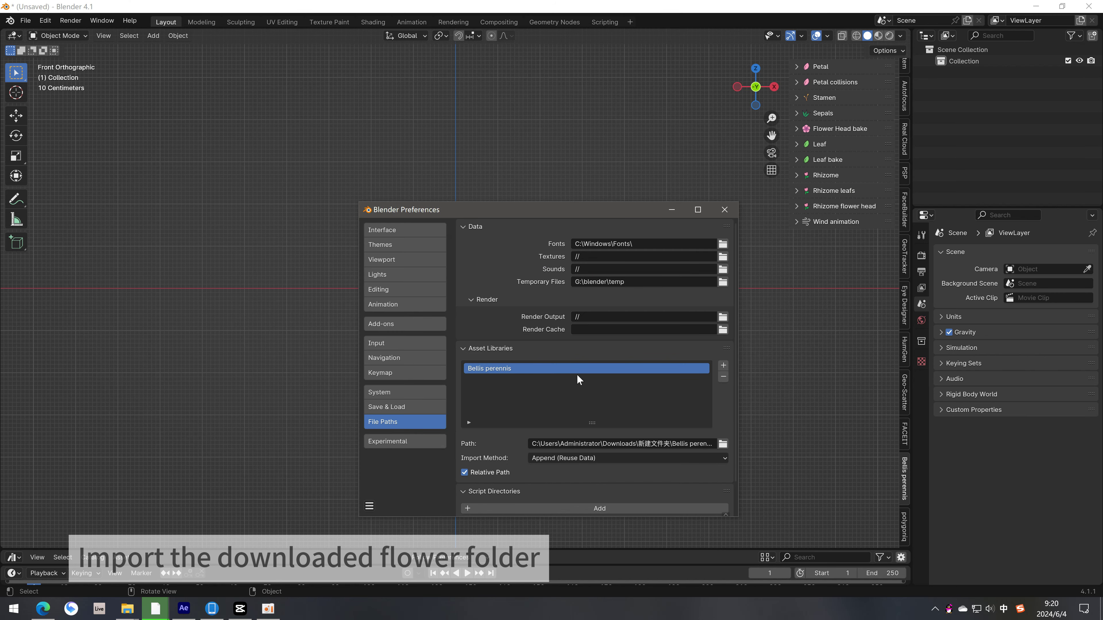
click(675, 211)
Step: Enlarge the asset browser, show only the Bellis perennis library, and increase the preview size so the full asset names fit
drag(660, 549, 651, 224)
click(34, 248)
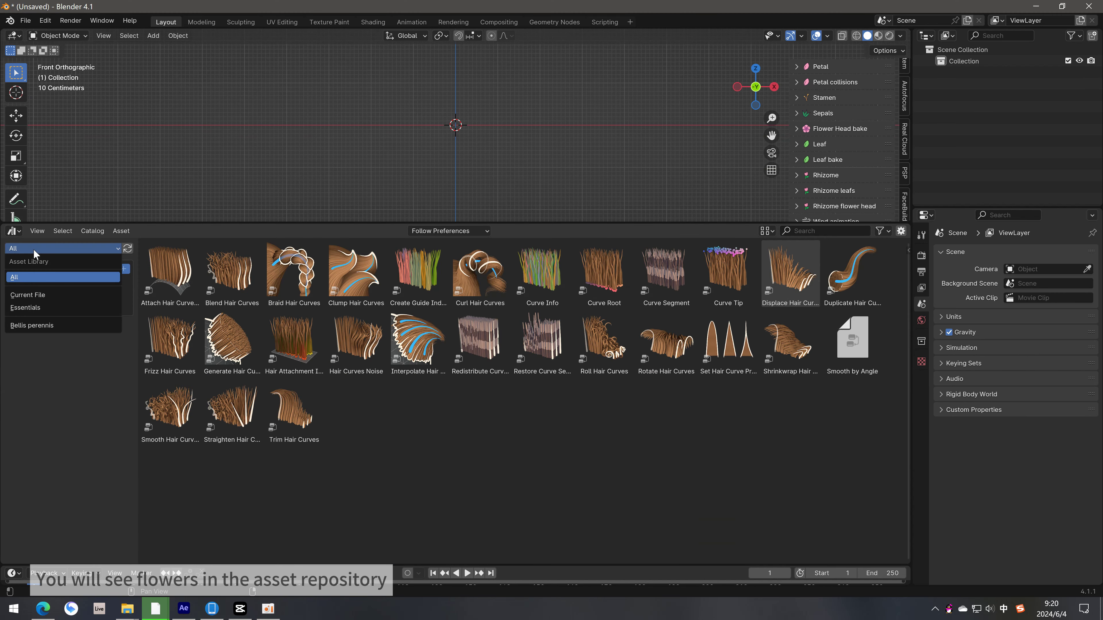
click(32, 326)
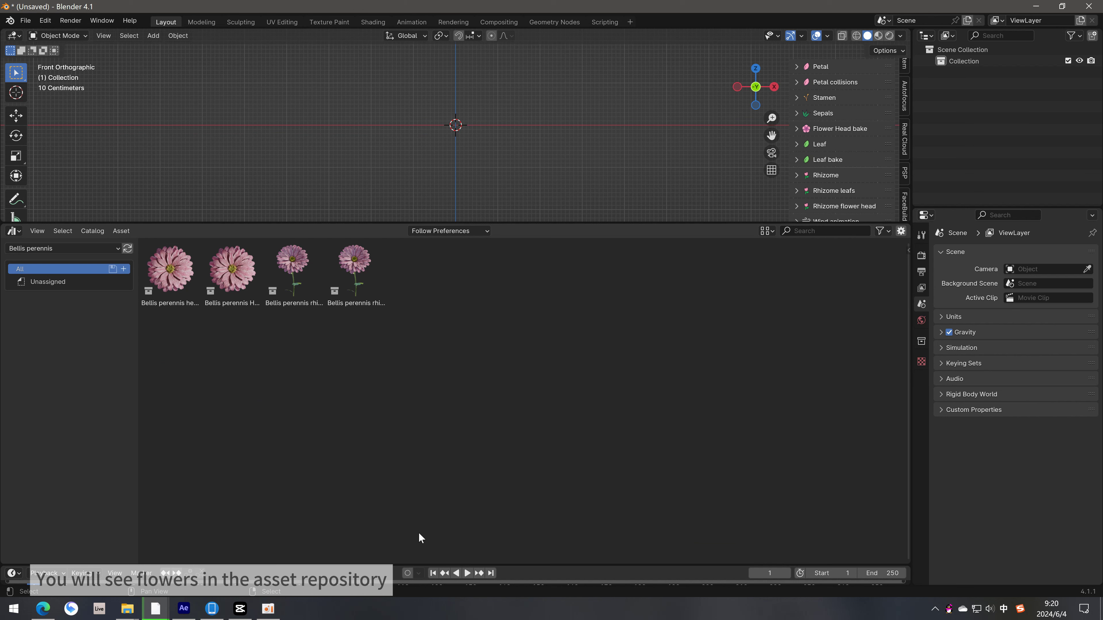
click(767, 231)
drag(781, 256, 808, 256)
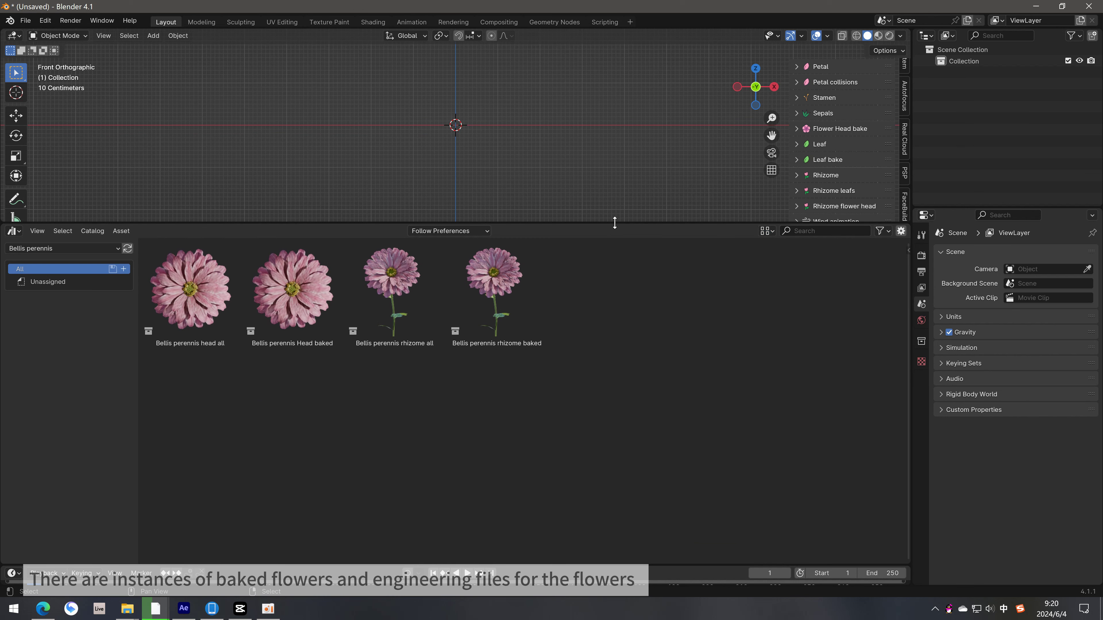
Step: Shrink the asset browser, place the Bellis perennis rhizome baked asset in the viewport, and expand its Add Collection settings
drag(613, 222, 613, 443)
drag(466, 548, 451, 200)
click(57, 428)
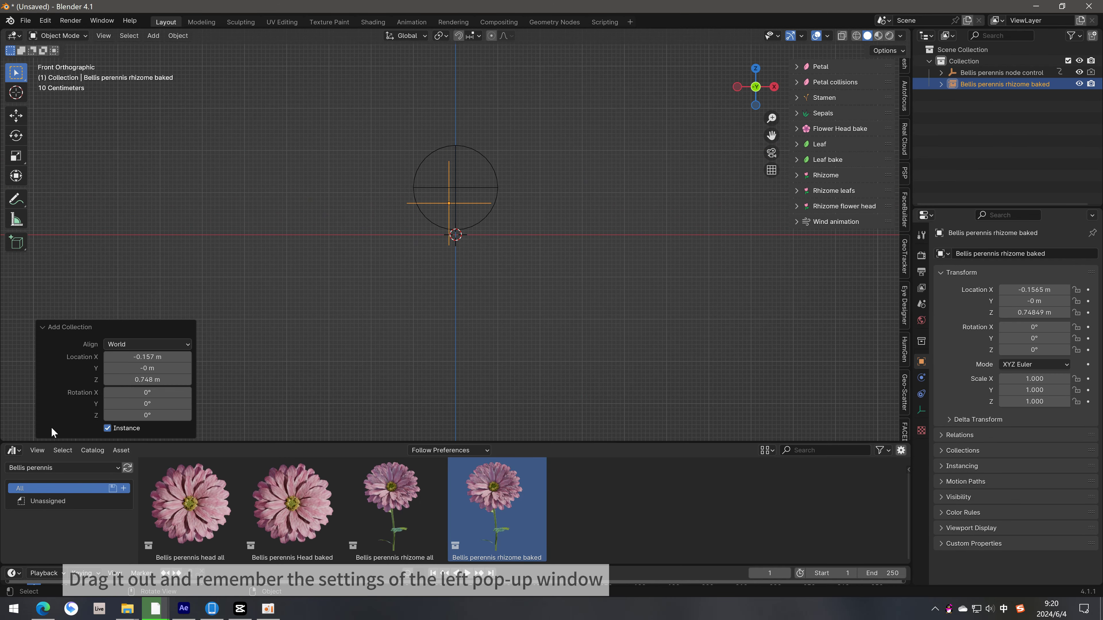
Step: Set the added collection's location to 0 m on X, Y and Z with Instance off, and select the Bellis perennis node control
click(138, 357)
text(0)
key(Return)
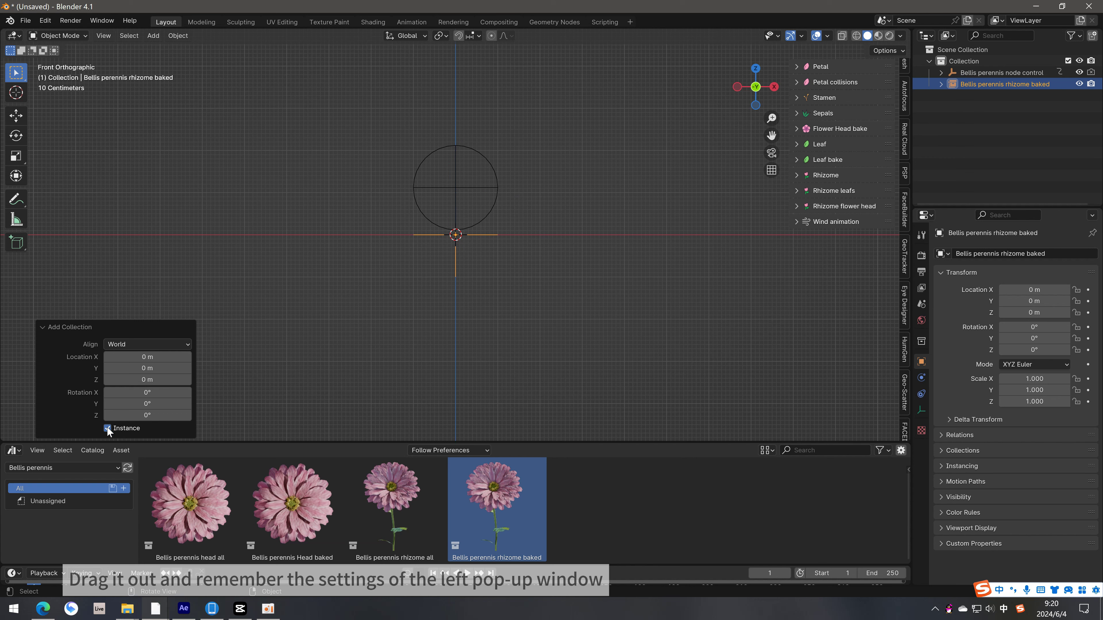
click(108, 429)
click(1009, 96)
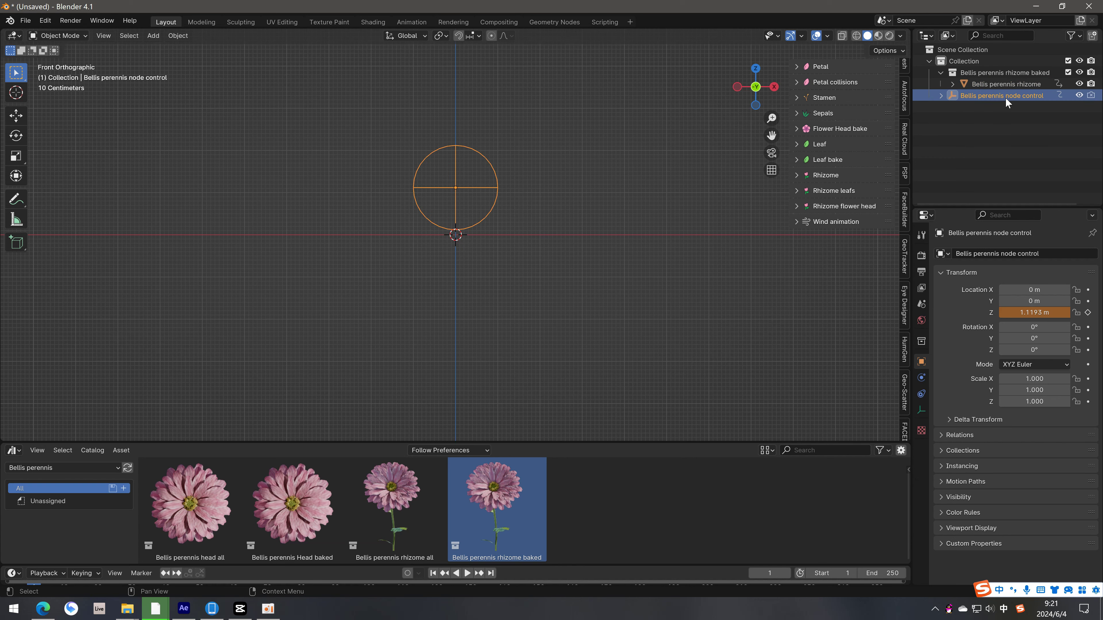